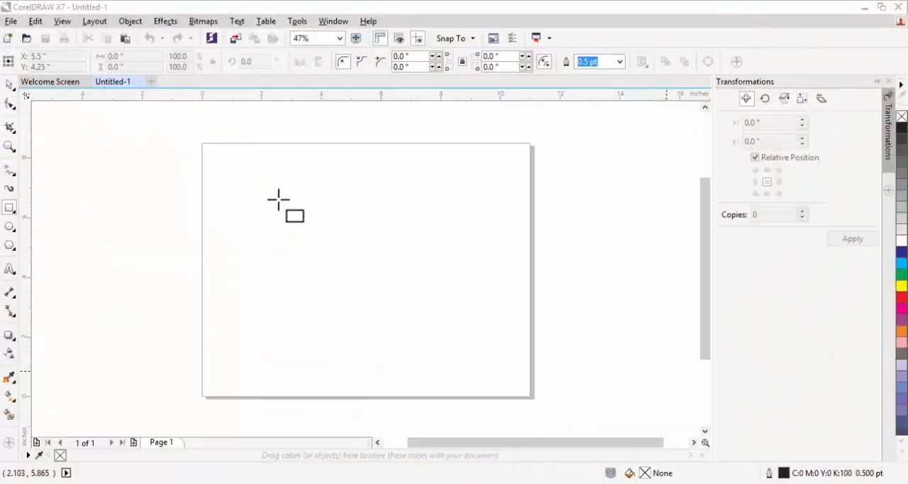
Draw a square about 1.58 inches per side with the Rectangle tool in the page's upper-left area
click(10, 228)
click(11, 208)
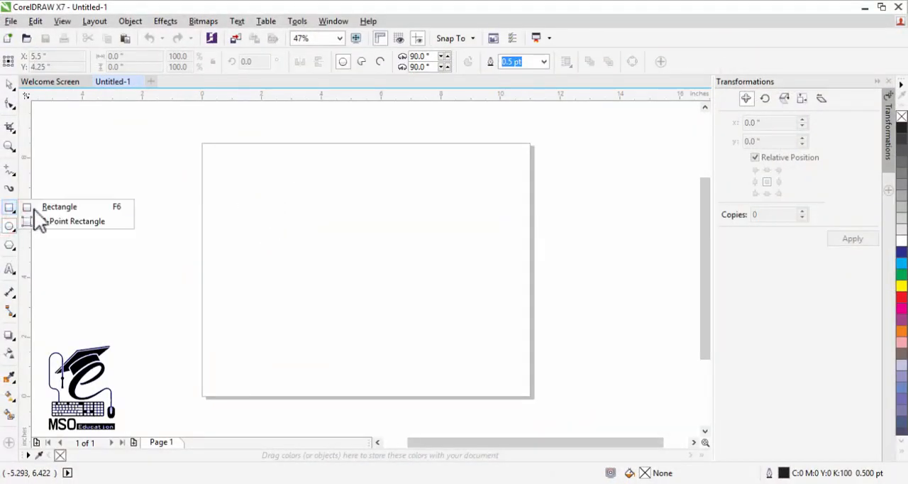
click(36, 208)
click(284, 211)
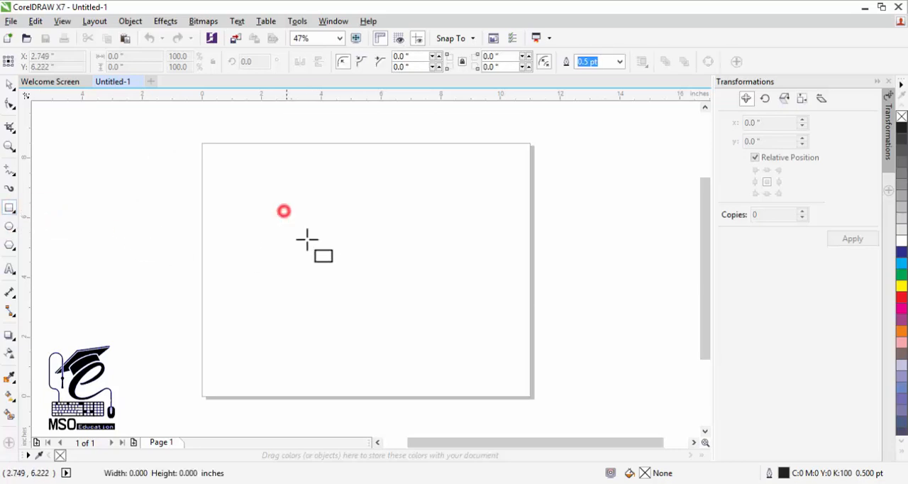
mouse_move(307, 240)
mouse_down()
mouse_move(352, 266)
mouse_move(336, 256)
mouse_up()
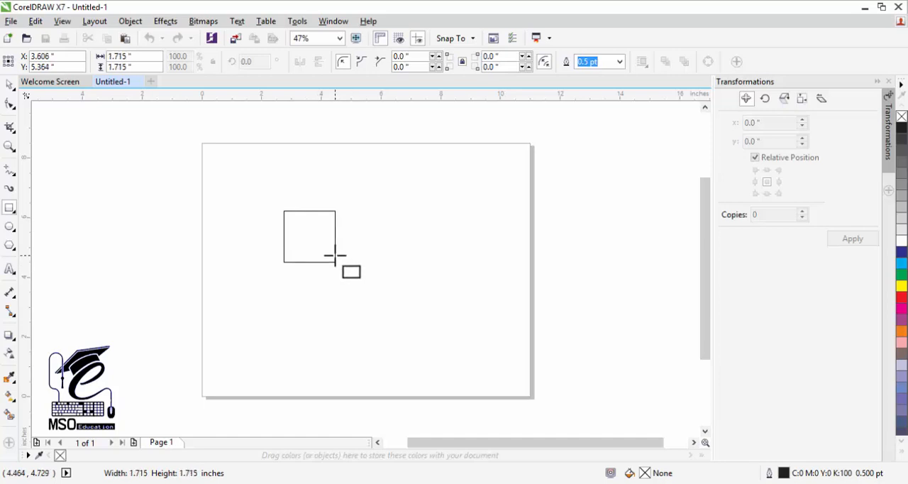
drag(335, 255, 323, 248)
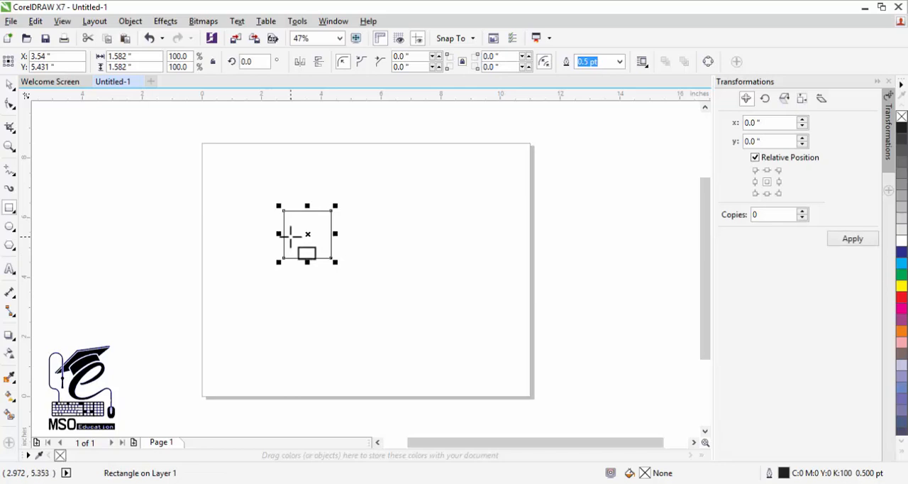
Round all four corners of the square to a radius of about 0.069 inches with the Shape tool
click(10, 103)
click(10, 146)
drag(262, 193, 354, 292)
click(9, 105)
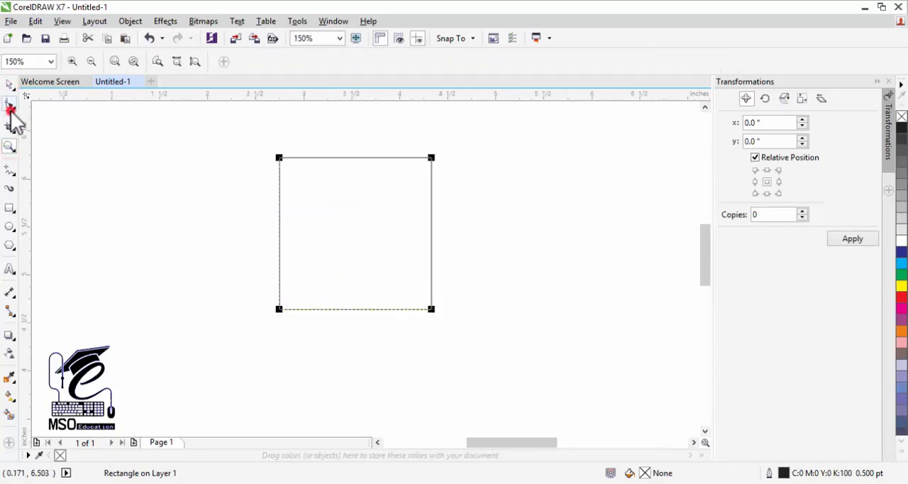
drag(282, 162, 288, 168)
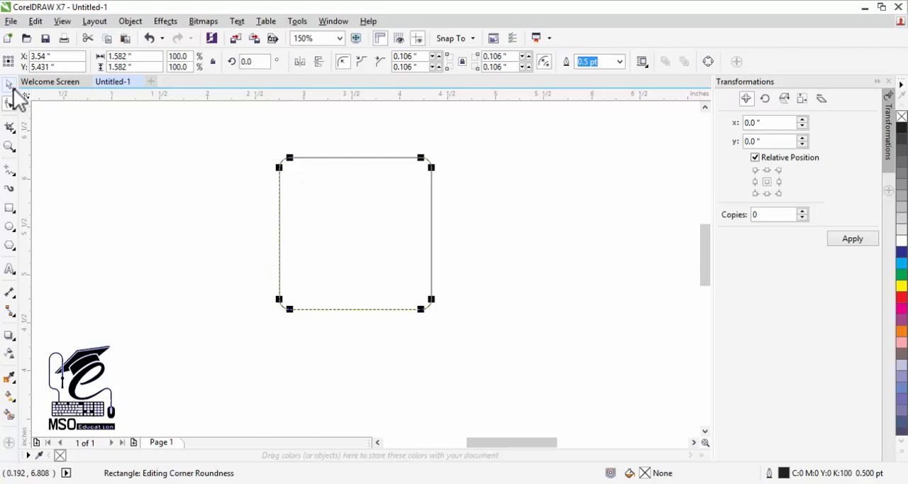
drag(290, 158, 284, 157)
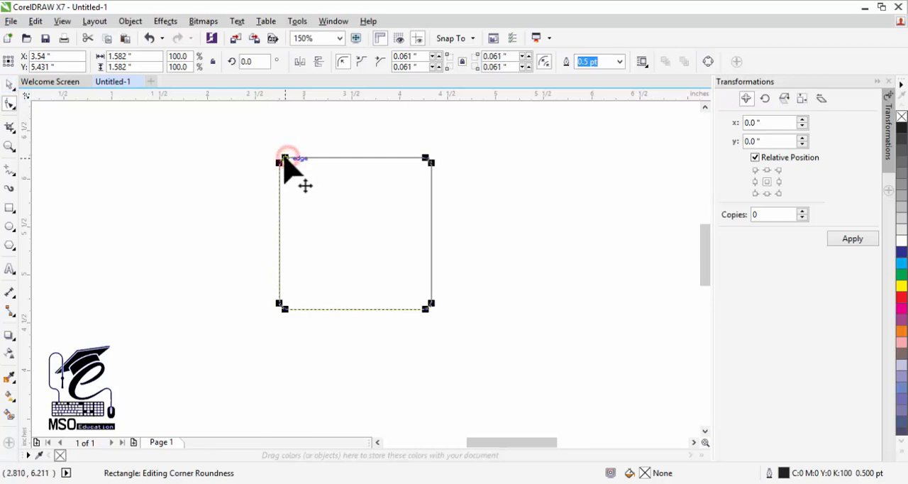
click(10, 85)
click(116, 163)
Copy the rounded square, paste it in place, and rotate the copy by 45 degrees
click(357, 233)
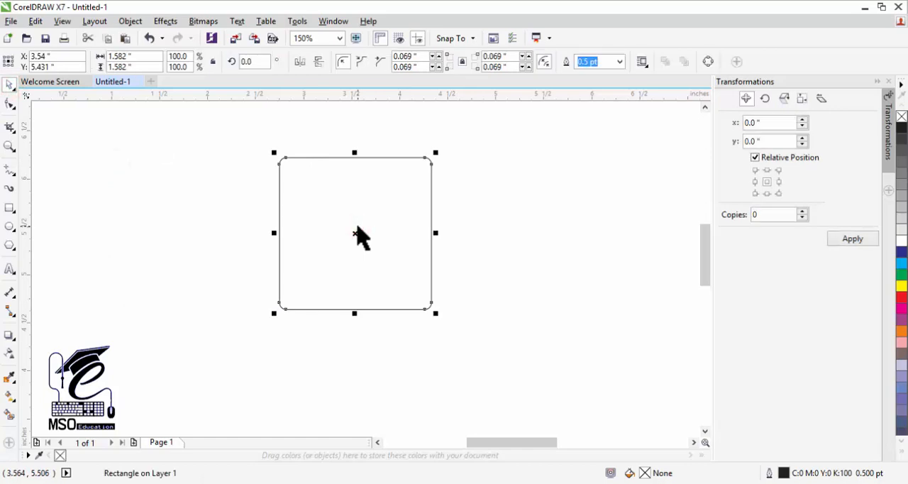
right_click(357, 227)
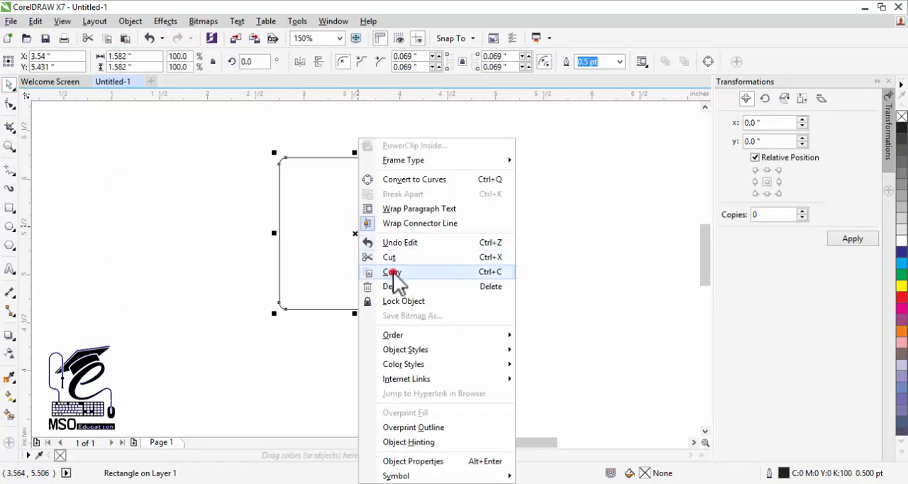
click(393, 272)
right_click(364, 227)
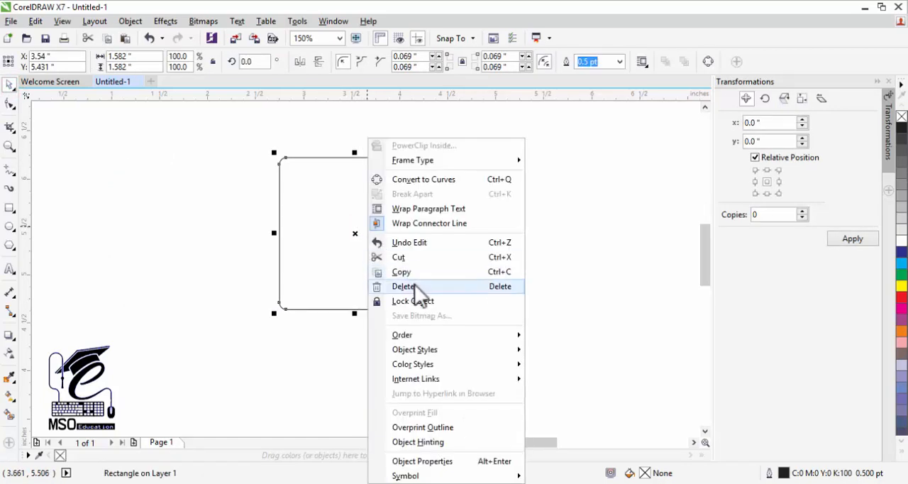
right_click(543, 193)
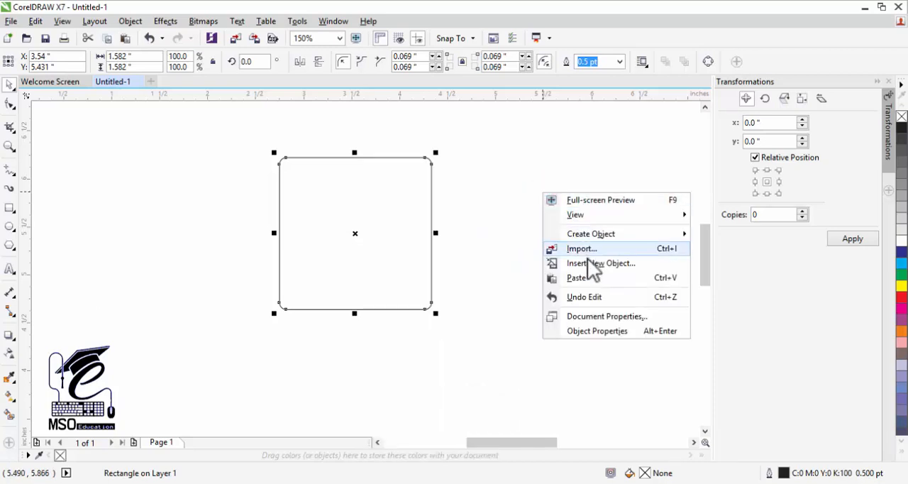
click(582, 276)
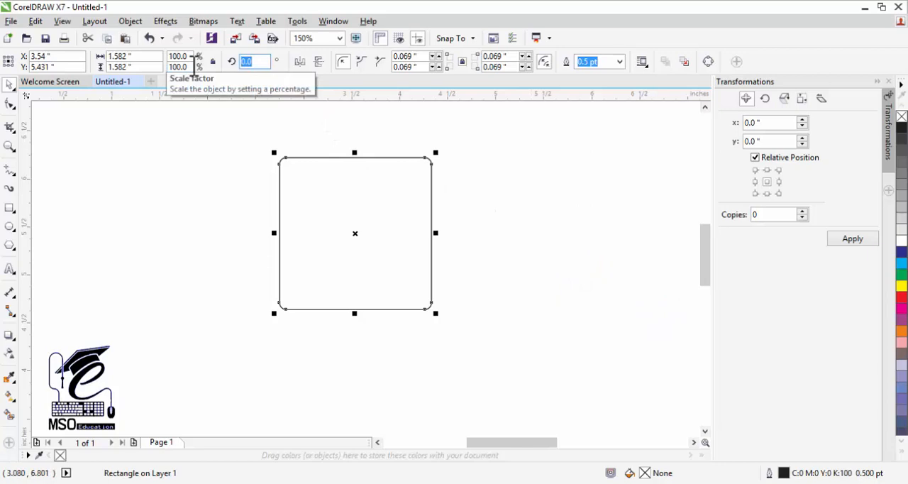
key(Return)
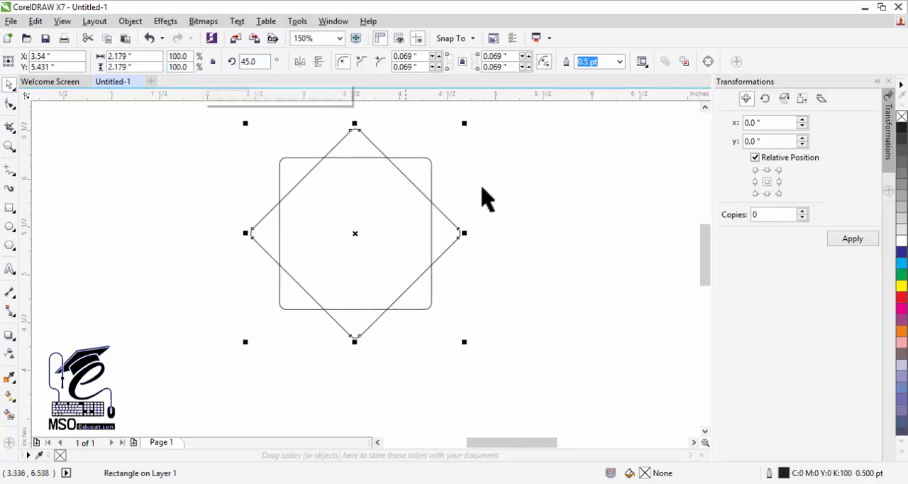
Select both rounded squares and weld them into one eight-pointed star outline
click(522, 171)
click(435, 210)
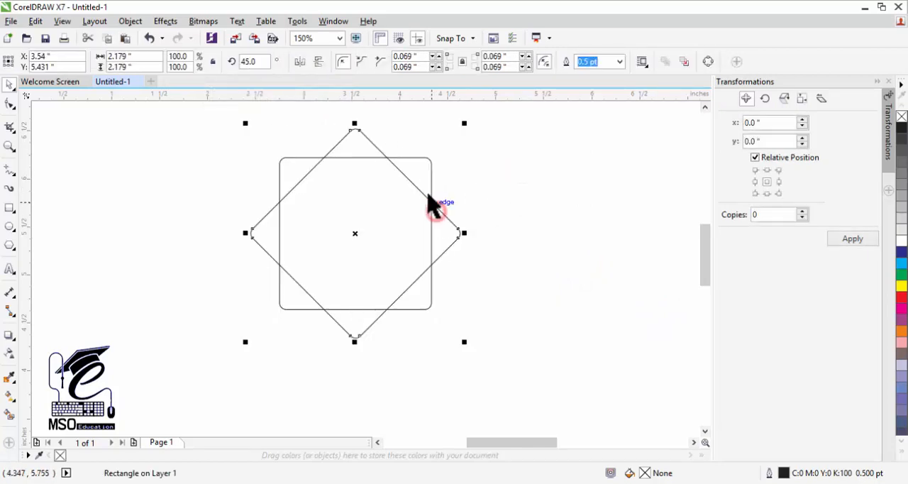
shift+click(430, 183)
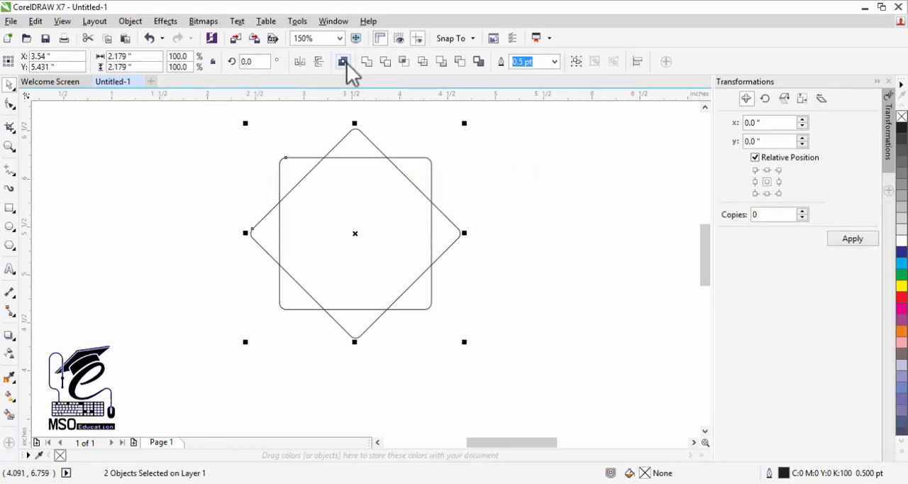
click(369, 62)
click(513, 197)
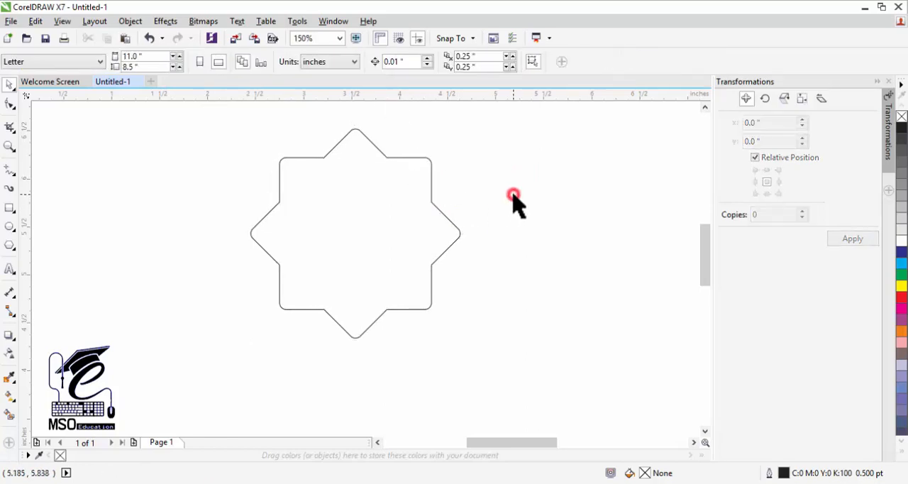
Draw a vertical straight line about 3.04 inches long through the star's middle with the Pen tool
click(704, 107)
click(704, 106)
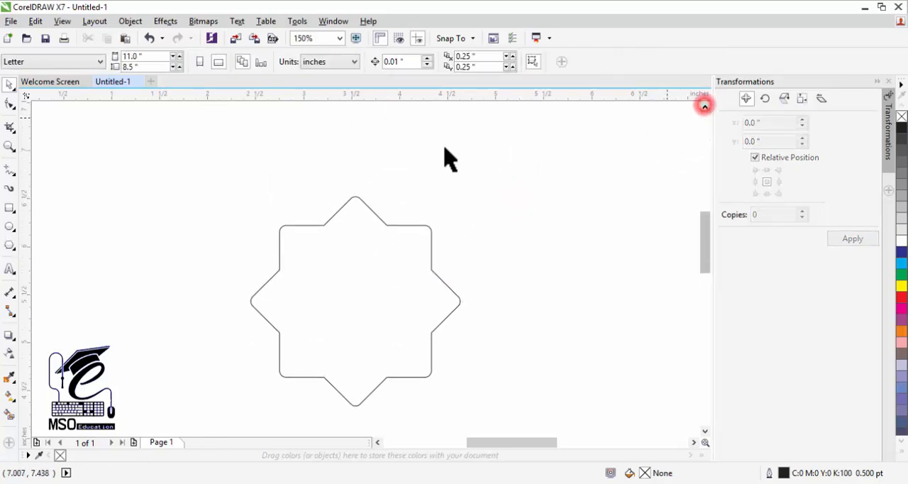
click(10, 170)
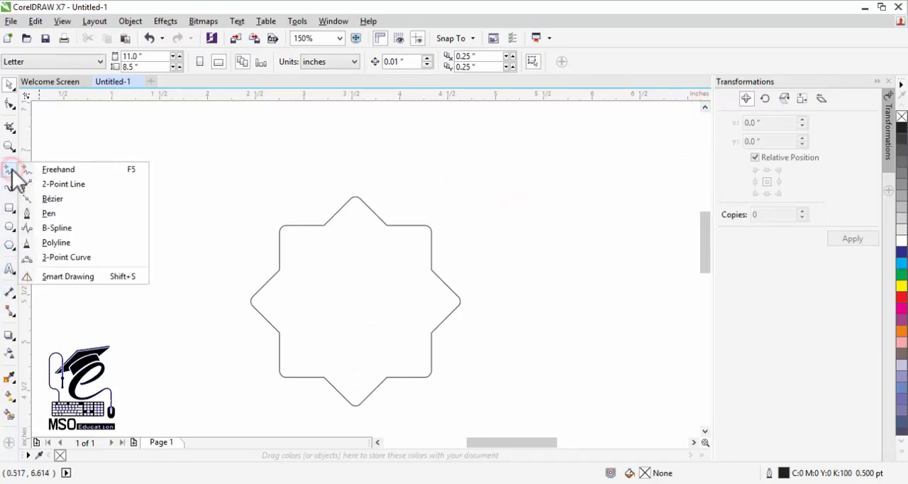
click(53, 213)
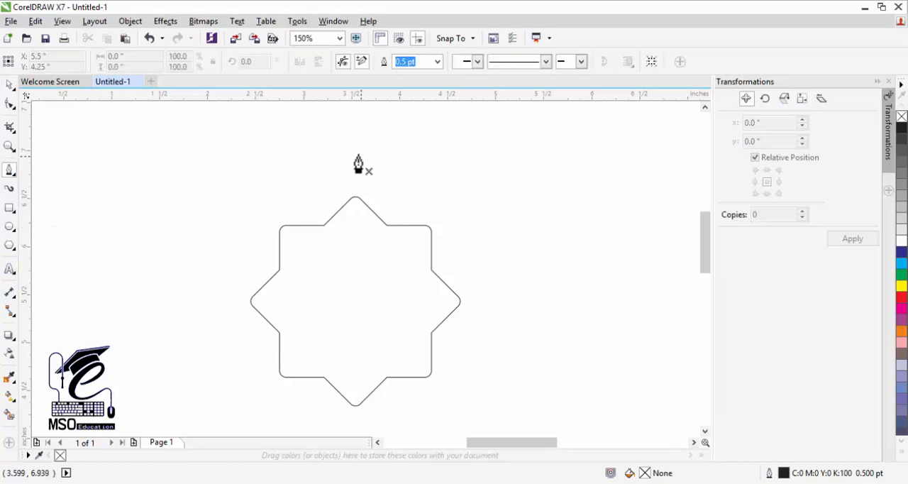
click(357, 140)
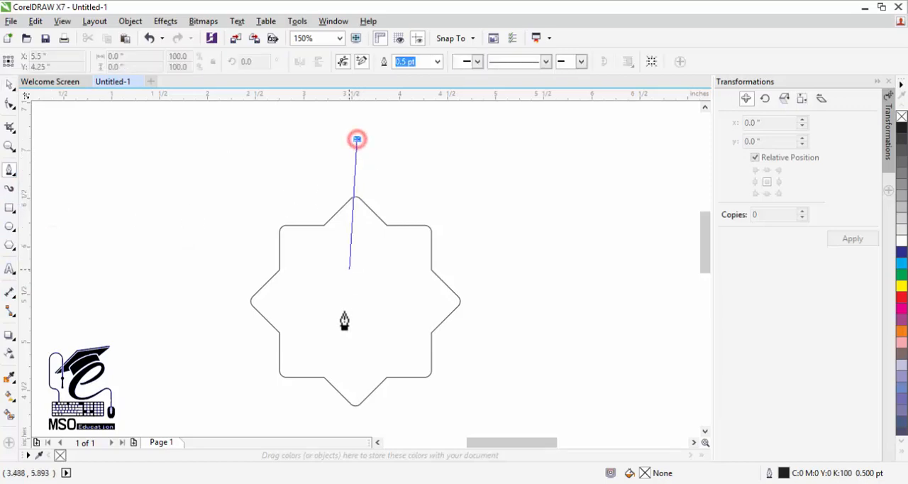
double_click(356, 430)
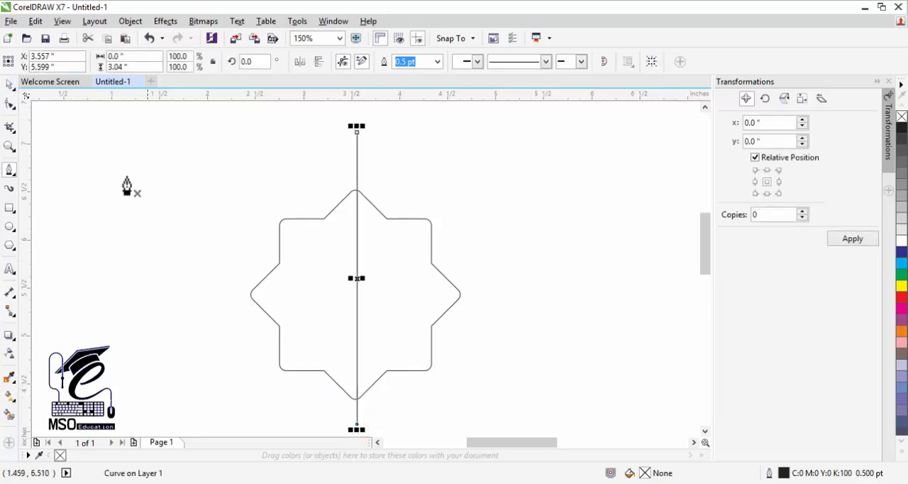
Align the vertical line and the star on their centers, both horizontally and vertically
click(9, 84)
shift+click(429, 257)
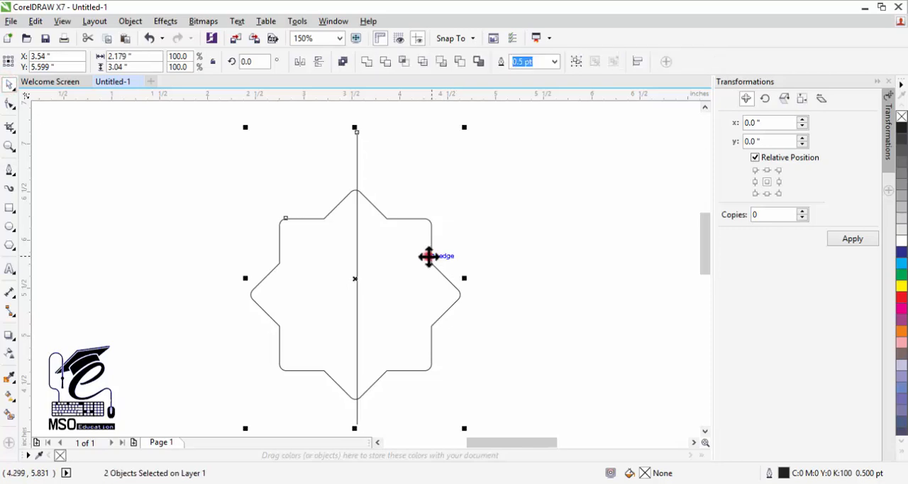
key(c)
click(537, 233)
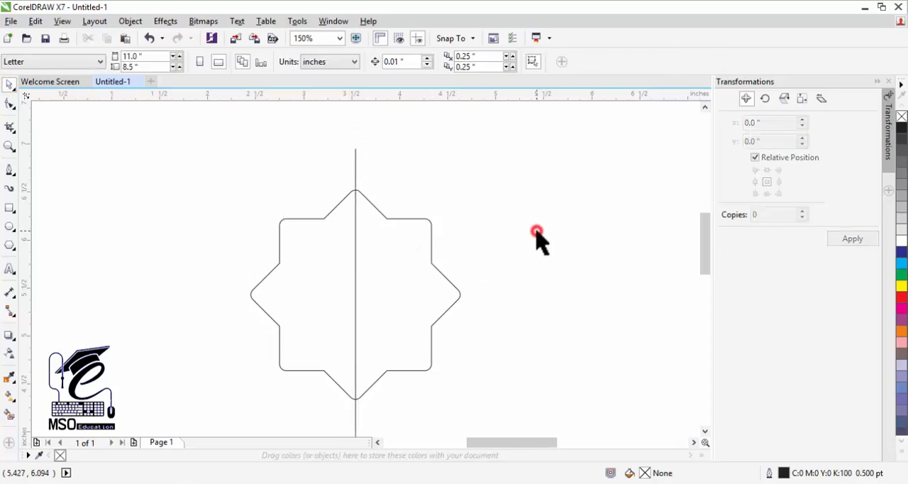
Lengthen the vertical line at both ends to about 3.72 inches so it extends farther beyond the star
click(9, 147)
right_click(305, 231)
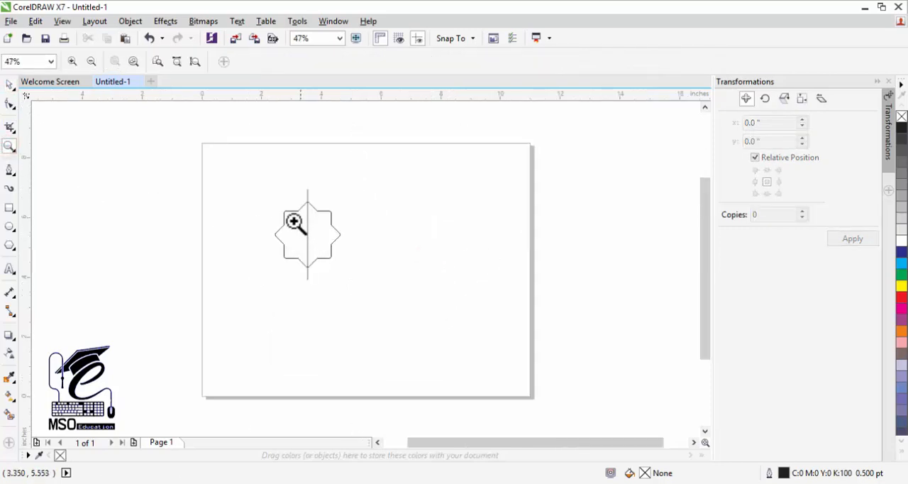
drag(302, 248, 374, 295)
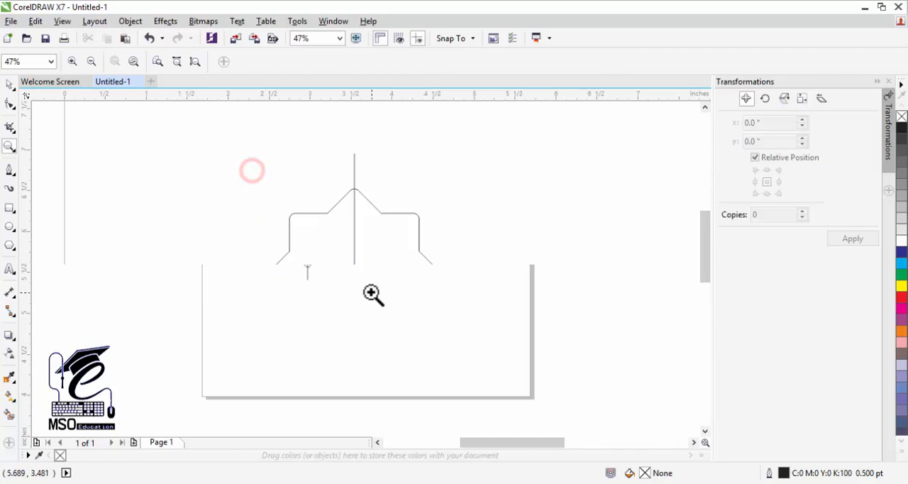
click(10, 85)
click(211, 181)
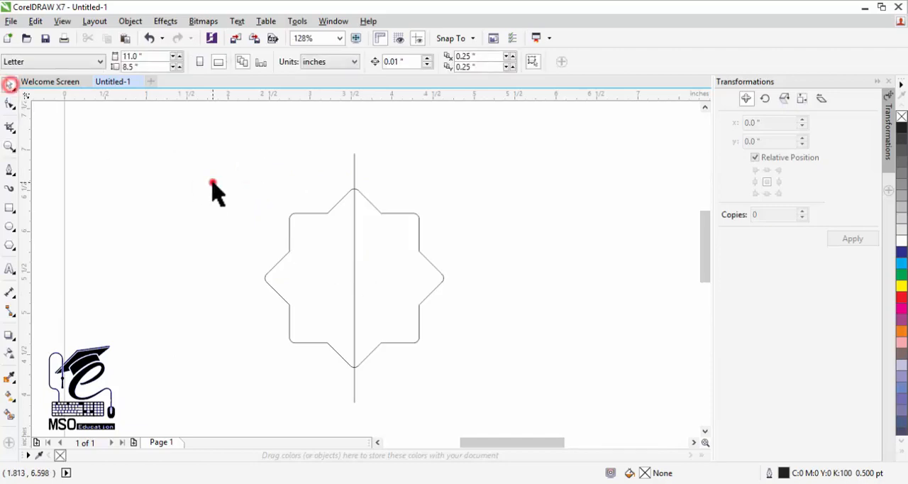
click(355, 172)
click(354, 171)
click(355, 172)
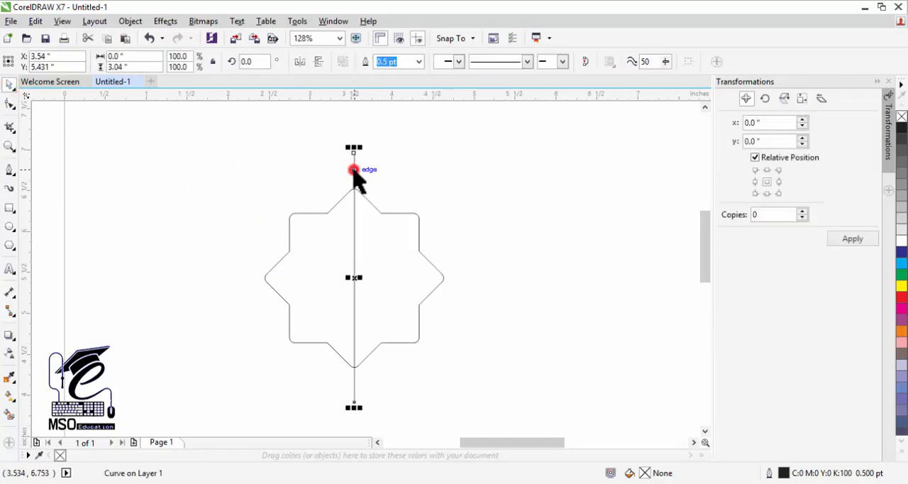
drag(361, 408, 380, 427)
drag(389, 149, 388, 133)
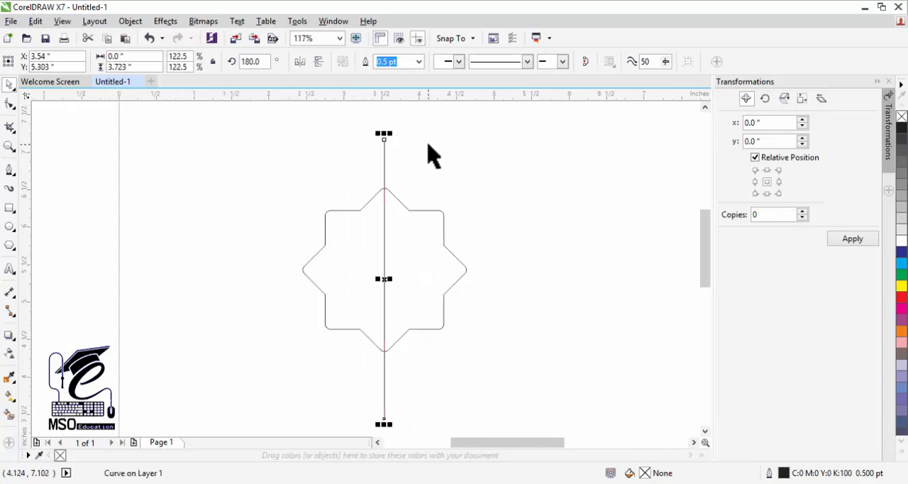
click(428, 148)
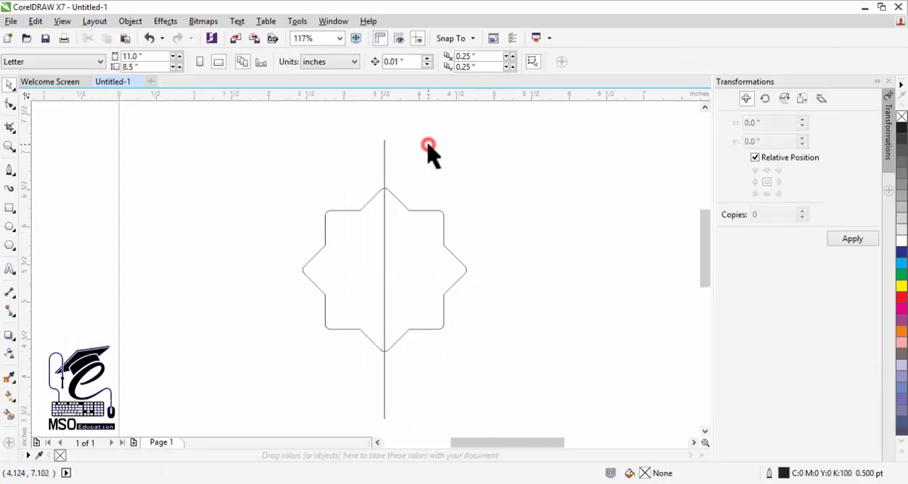
Align the star's center vertically with the center of the lengthened line
click(385, 205)
shift+click(386, 163)
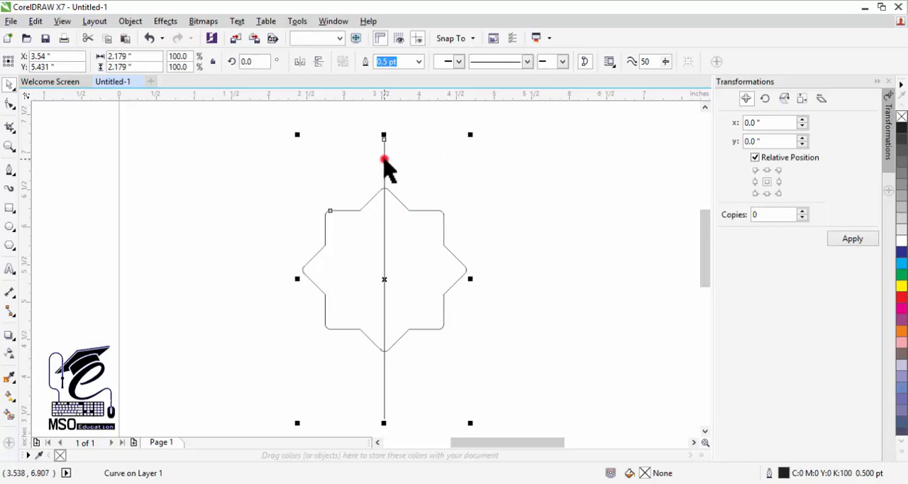
key(e)
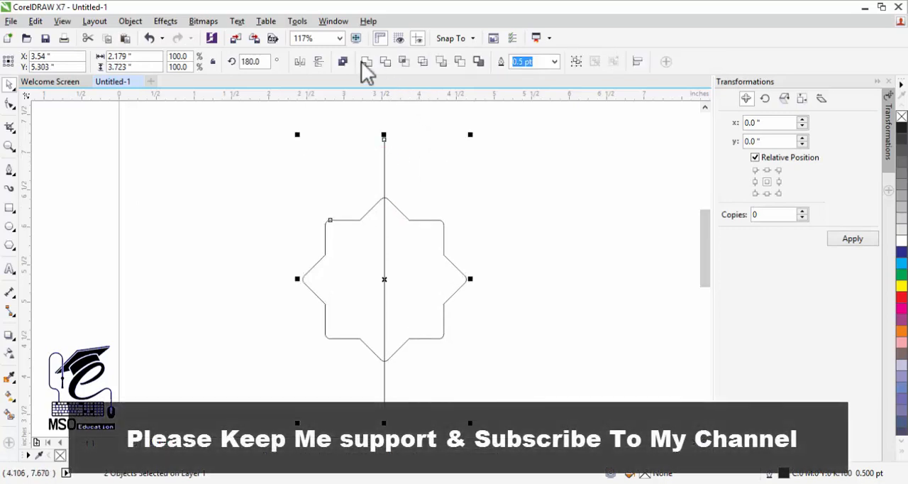
Set the outline width of the star and the line to 3.0 pt
click(553, 62)
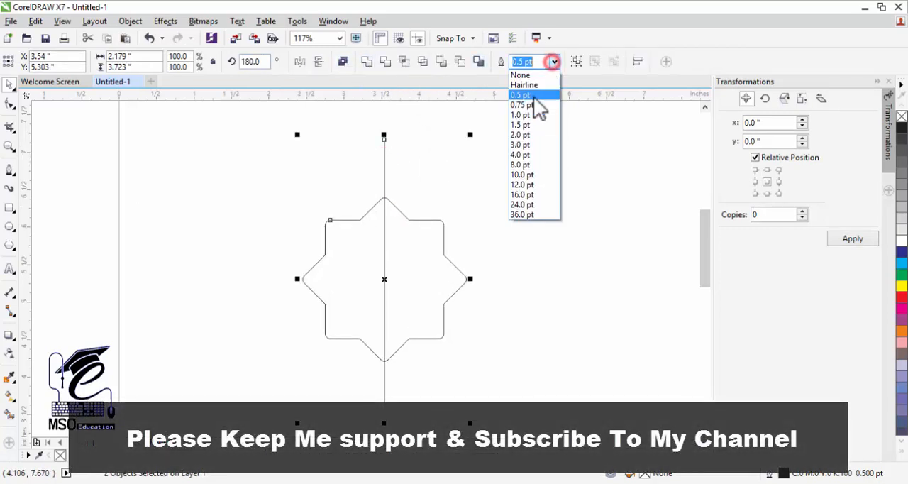
click(531, 150)
click(475, 180)
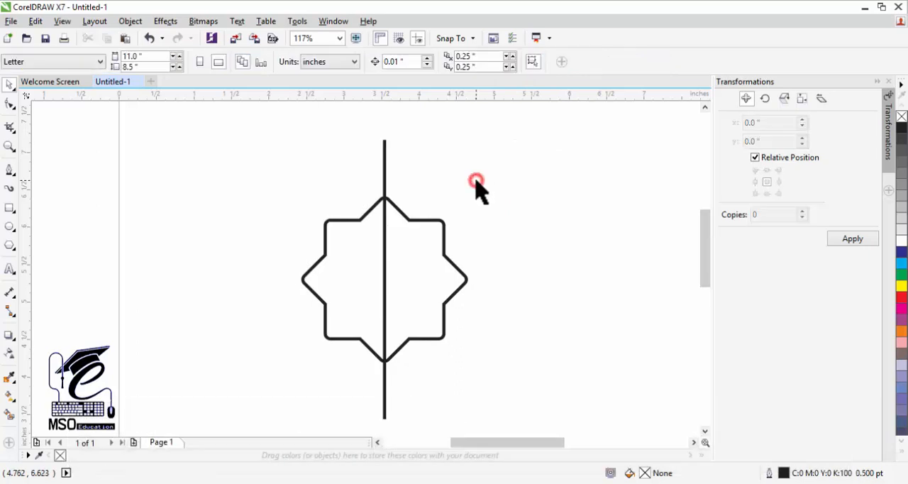
Add a copy of the vertical line rotated by 90 degrees about its center and combine both lines into one cross
click(385, 175)
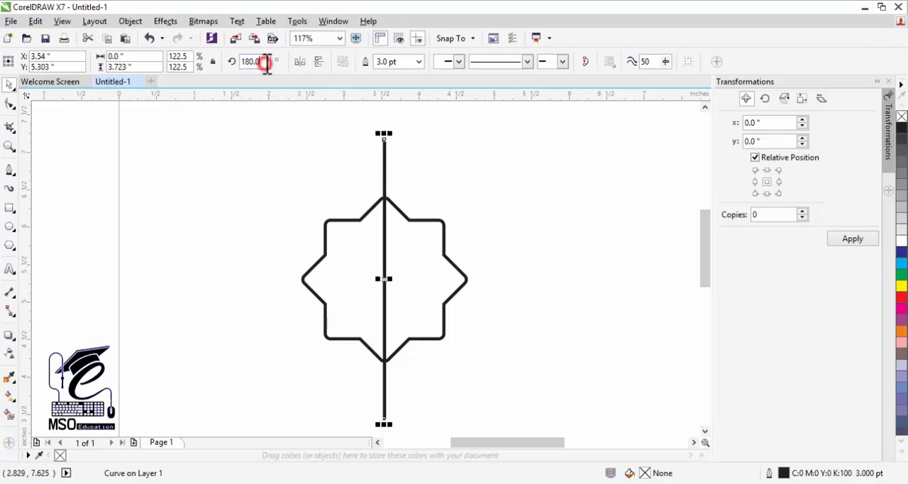
drag(267, 63, 237, 63)
text(90)
key(Return)
shift+click(385, 158)
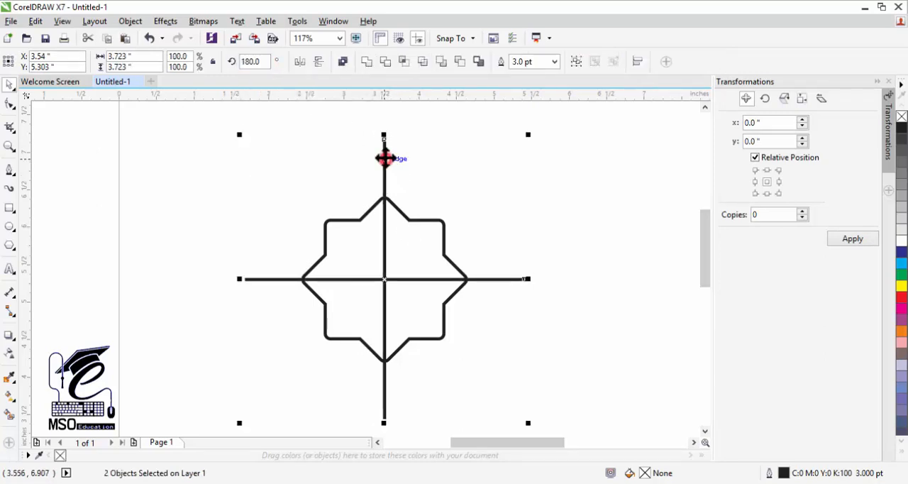
click(343, 62)
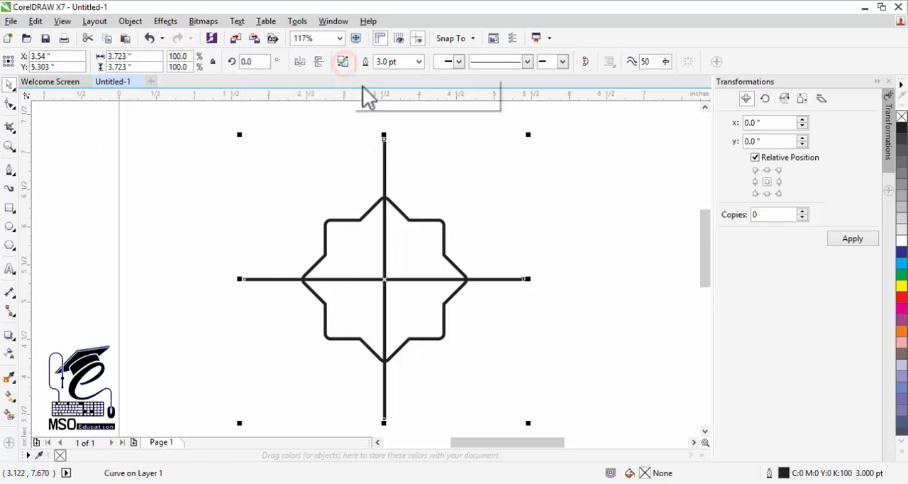
Weld the star and the cross into a single shape without the line segments inside the star
click(410, 220)
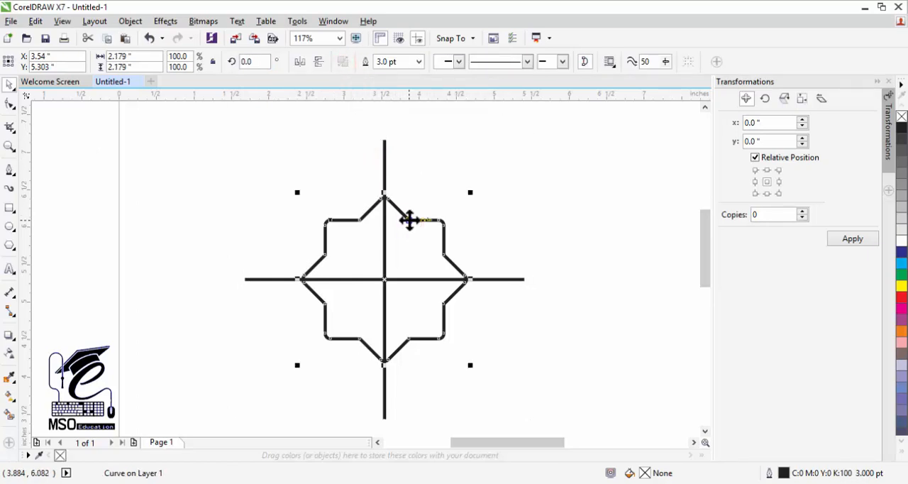
shift+click(384, 163)
click(365, 63)
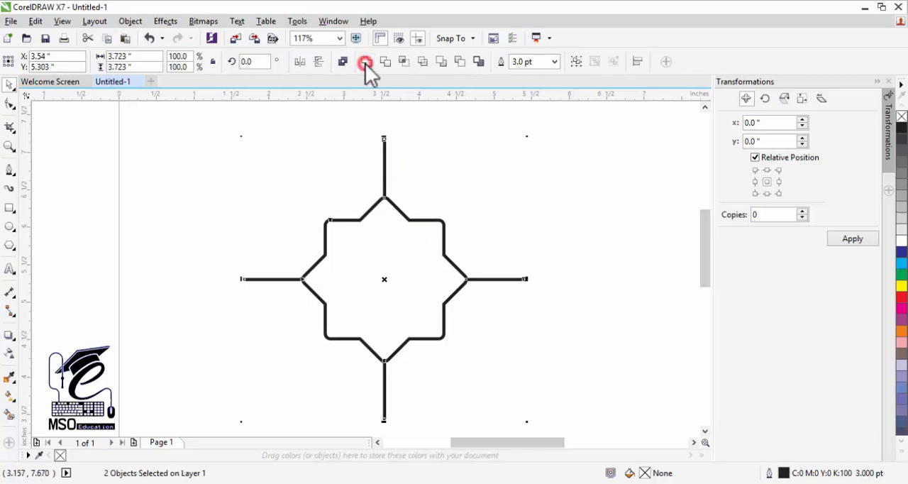
click(420, 165)
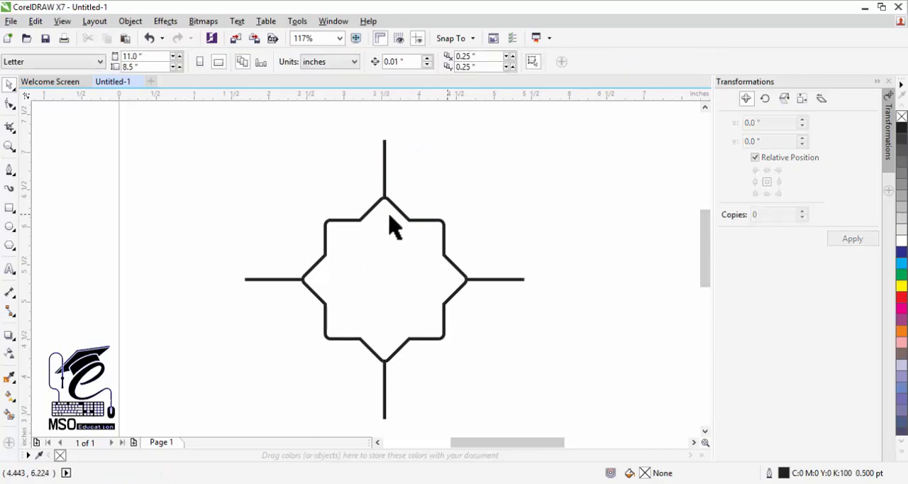
click(390, 247)
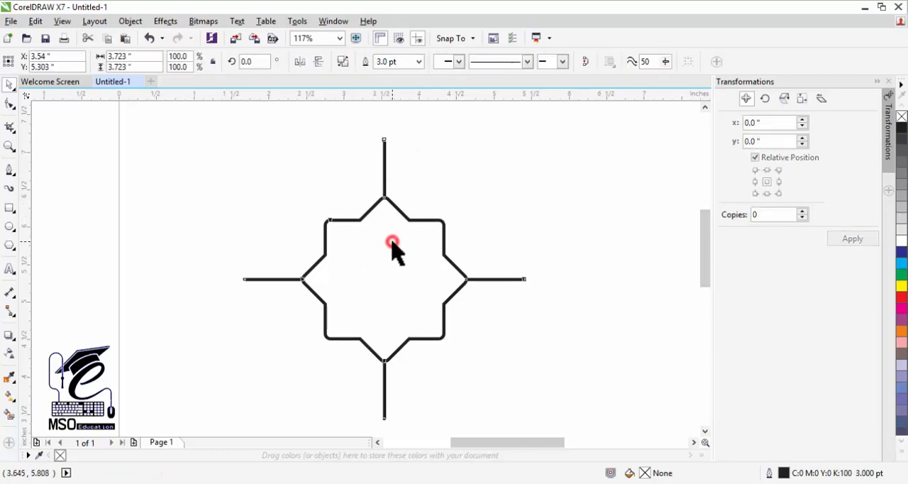
click(432, 176)
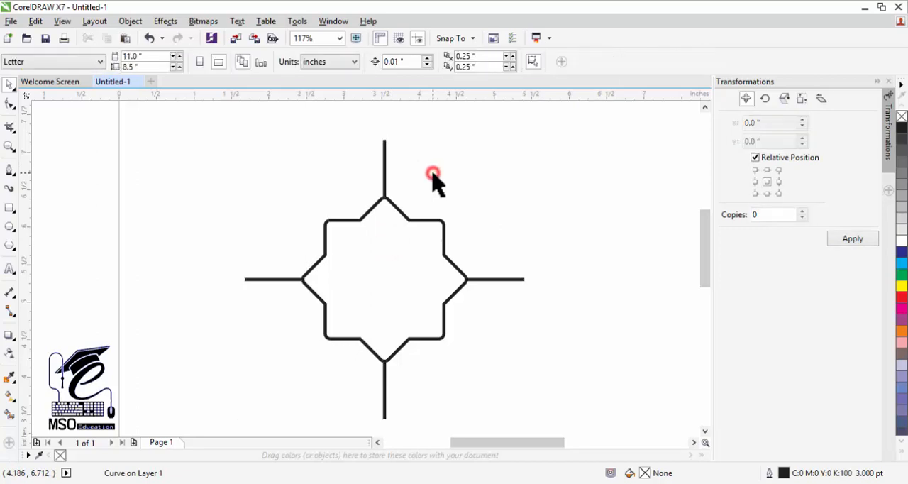
Draw a square around the welded star shape, about 3.72 inches per side, with its edges fitted to the line ends
click(9, 205)
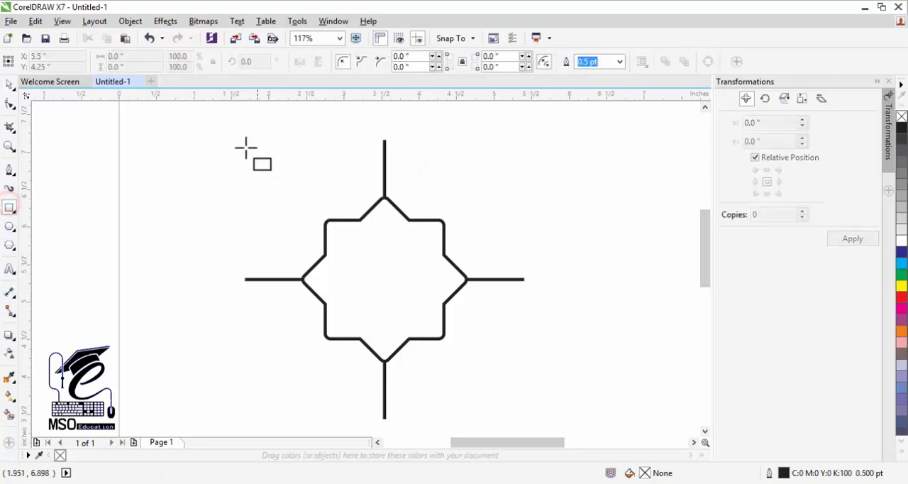
drag(234, 126, 525, 420)
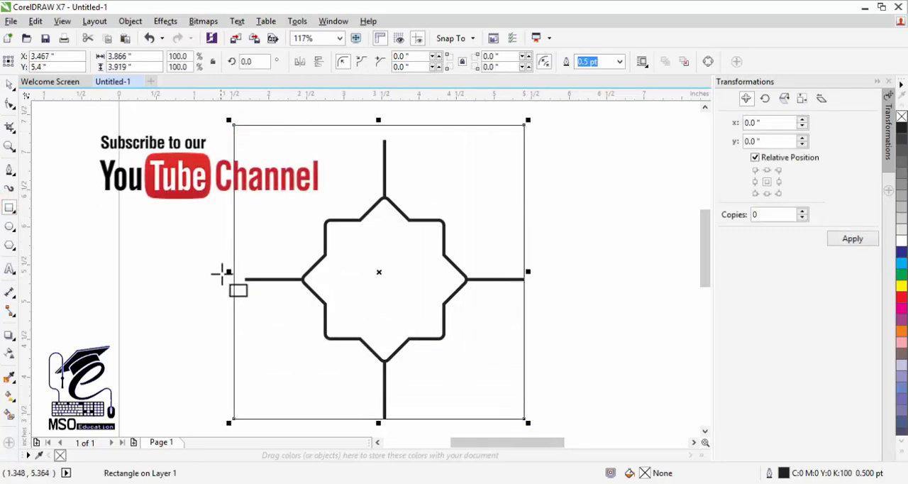
drag(229, 273, 239, 273)
drag(385, 122, 385, 135)
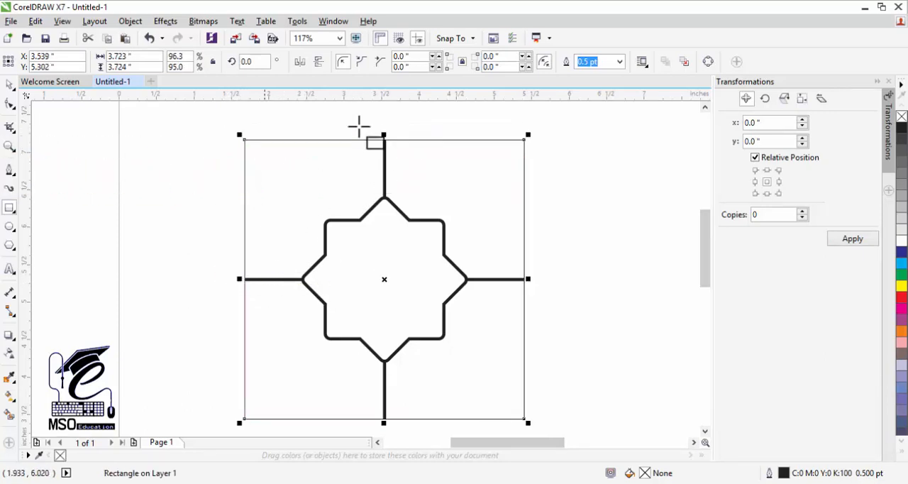
Set the outline width of the surrounding square to 3.0 pt
click(620, 63)
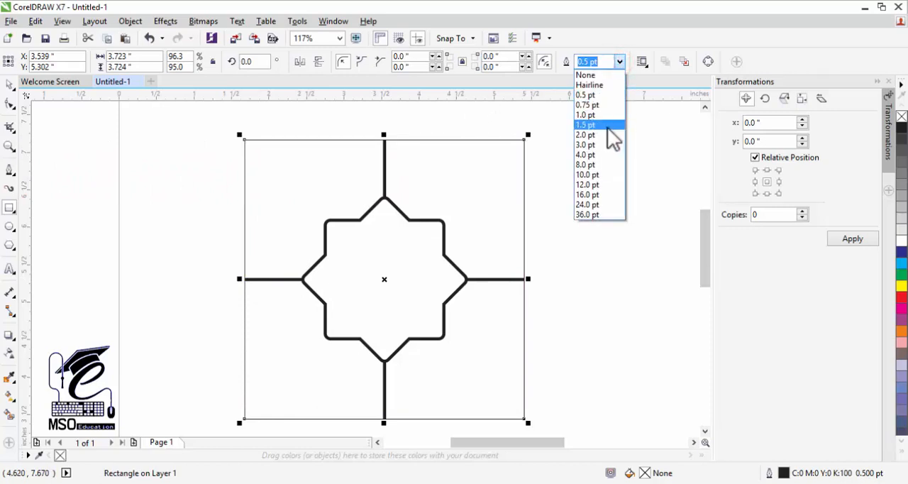
click(598, 145)
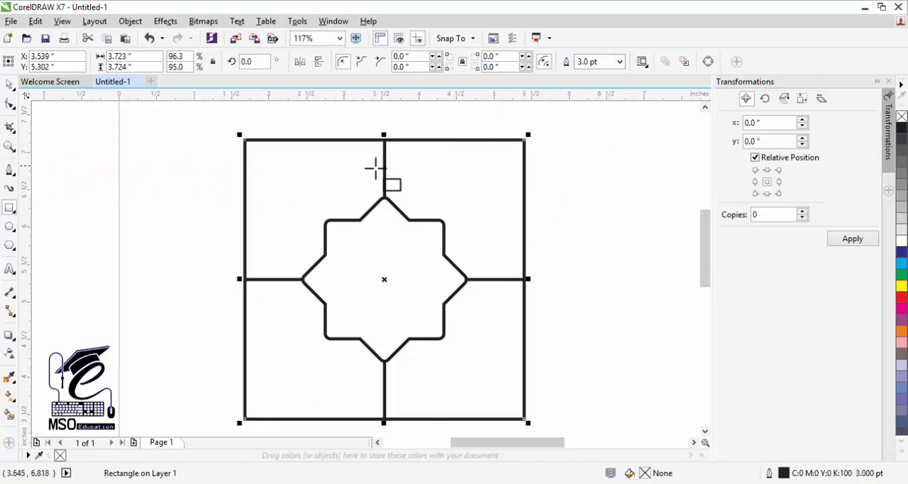
click(9, 83)
click(205, 139)
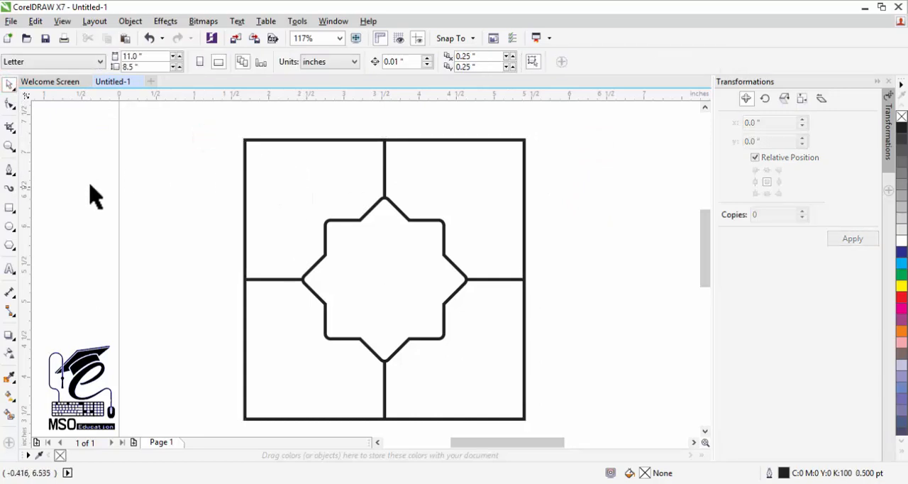
Draw an ellipse about 1.6 by 0.75 inches over the square's upper-left quarter and rotate it 45 degrees
click(9, 226)
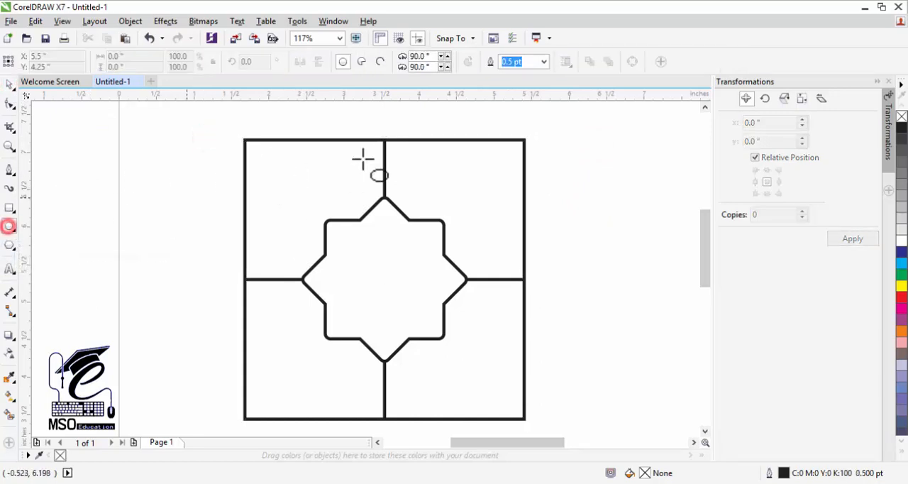
drag(227, 157, 346, 210)
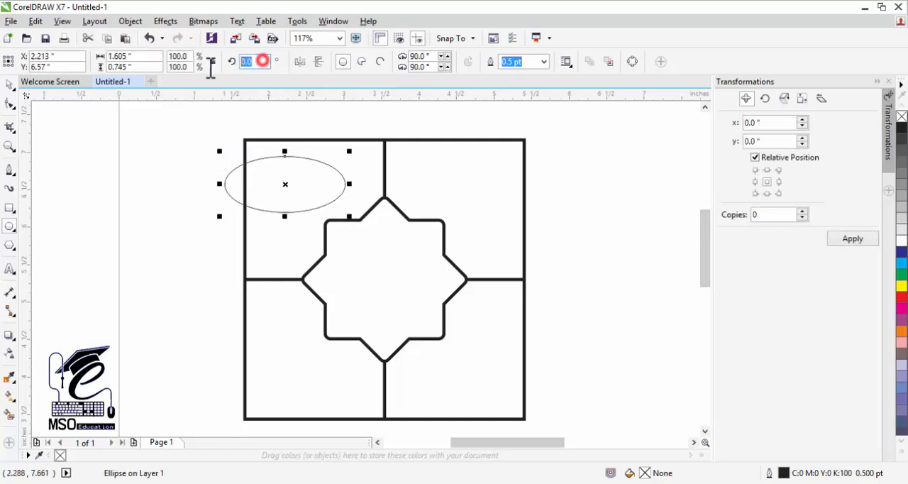
text(45)
key(Return)
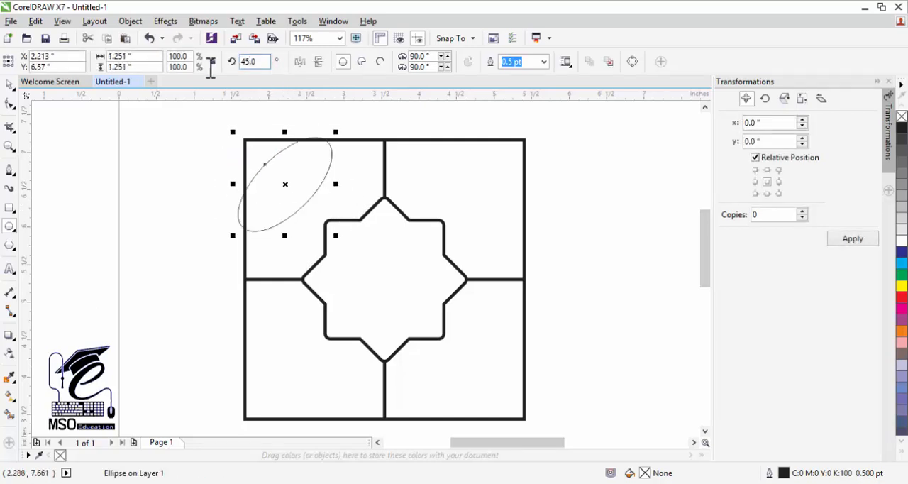
Move the rotated ellipse fully inside the square's upper-left quarter and set its outline width to 3.0 pt
click(10, 83)
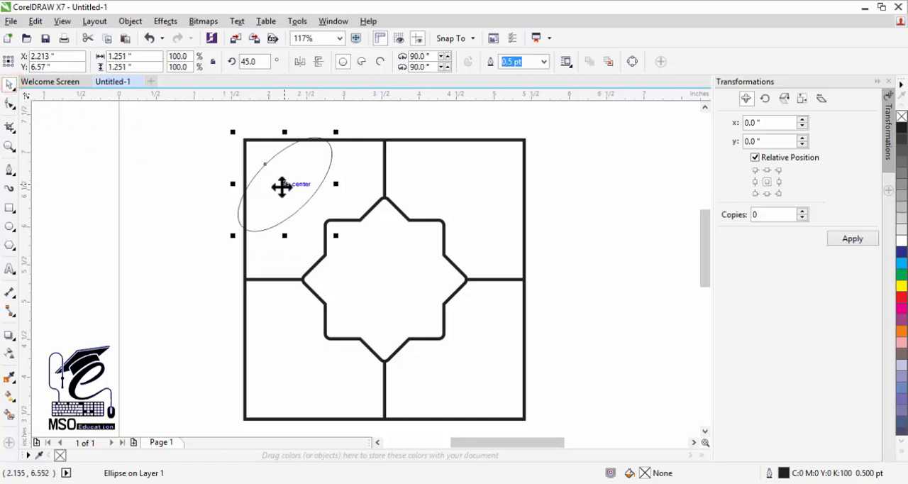
drag(283, 187, 293, 188)
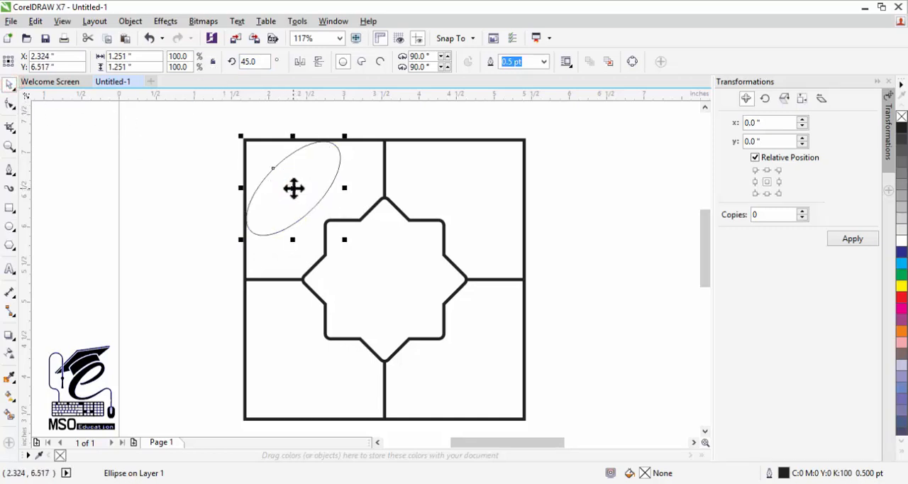
click(544, 62)
click(528, 146)
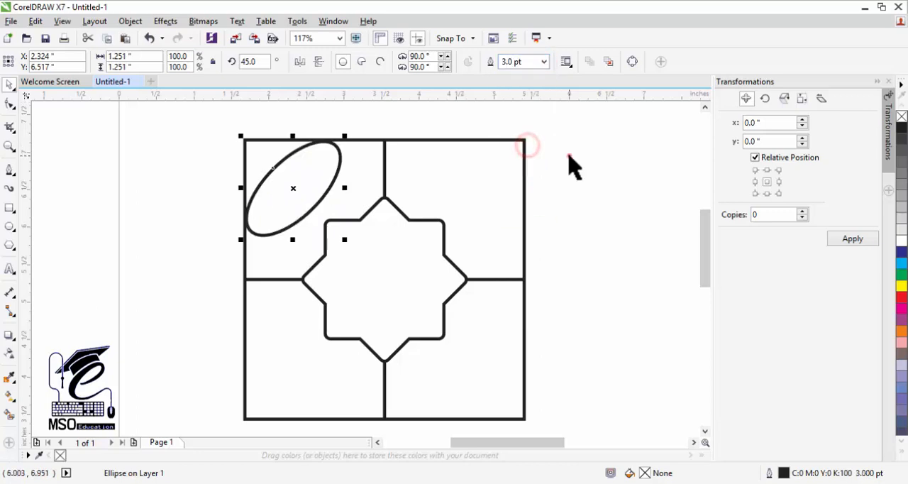
click(570, 156)
Move the ellipse out past the square's upper-left corner and set its rotation to 0 degrees
click(330, 193)
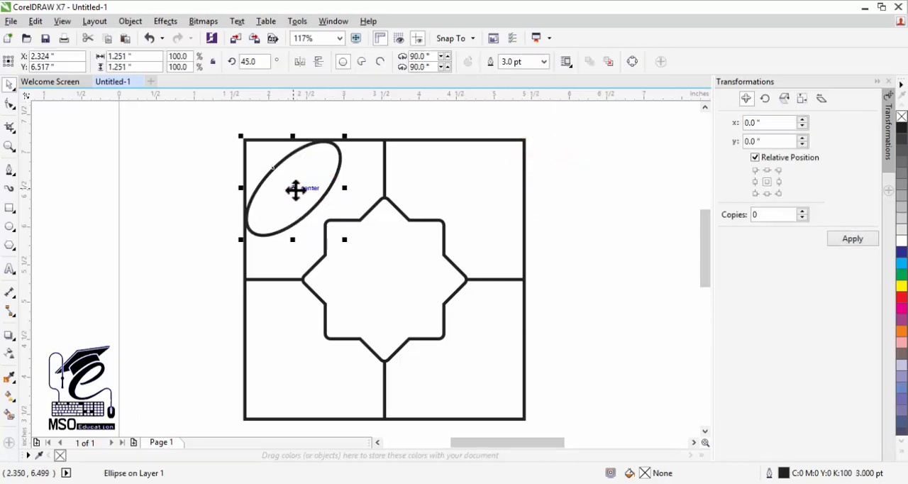
drag(255, 184, 201, 168)
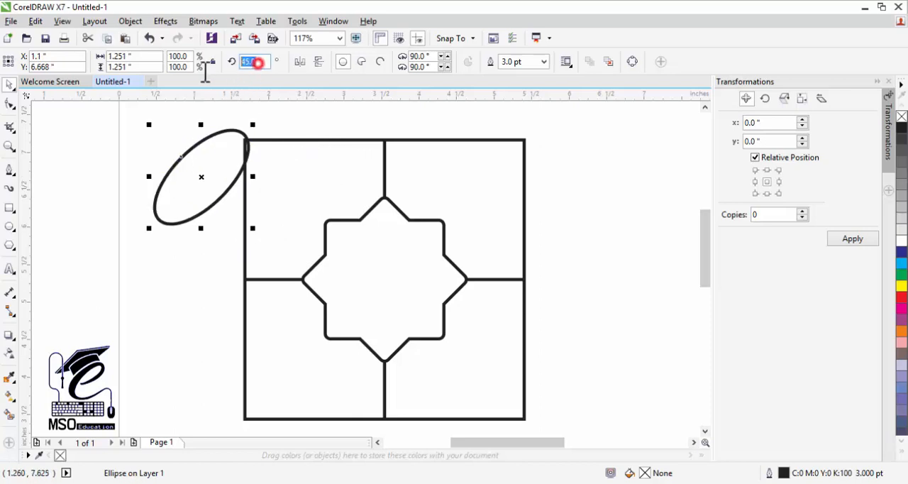
text(0)
key(Return)
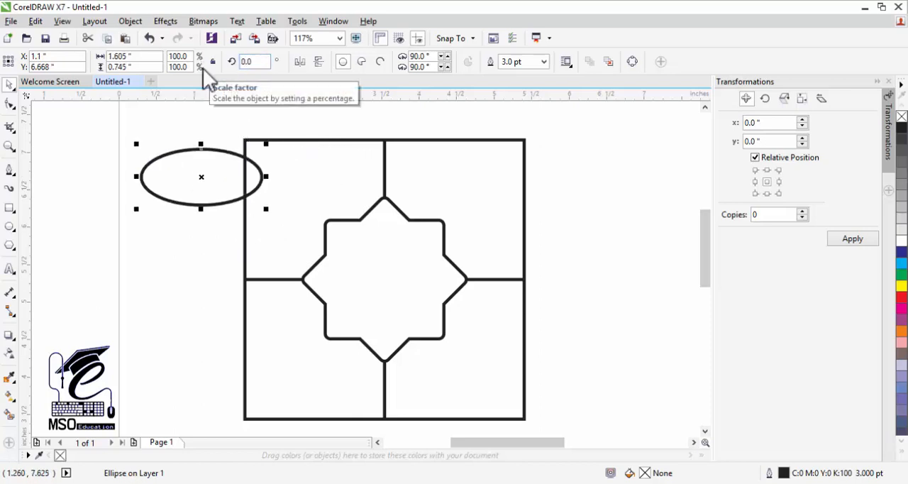
click(245, 278)
drag(286, 280, 419, 282)
key(ctrl+z)
Move the square and the star shape together to the right, and place the ellipse in the freed space
shift+click(434, 142)
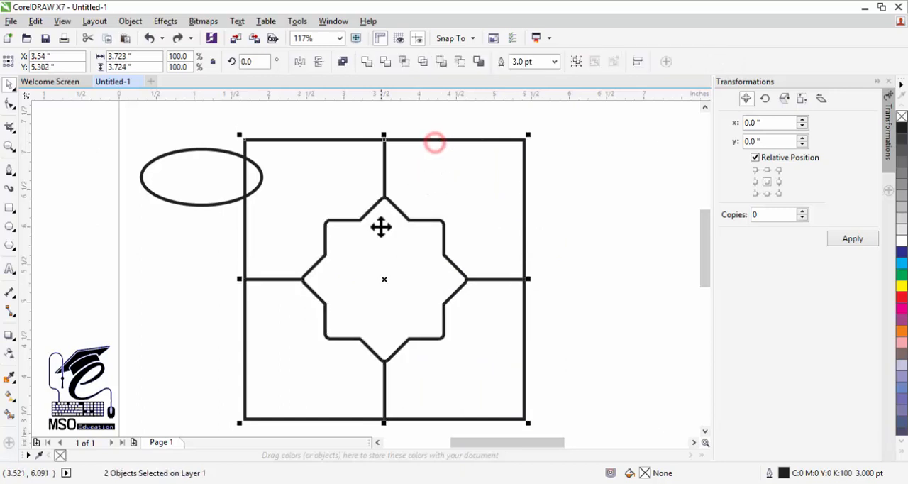
drag(365, 219, 517, 214)
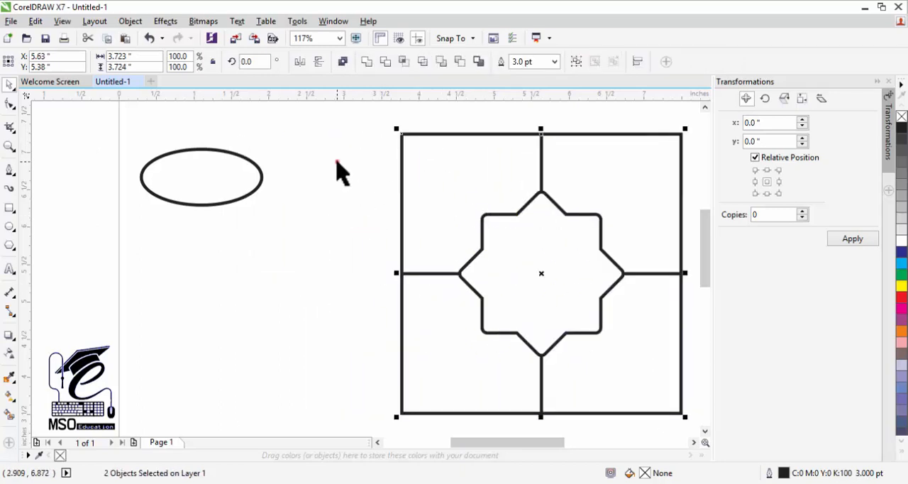
click(337, 162)
drag(234, 201, 287, 230)
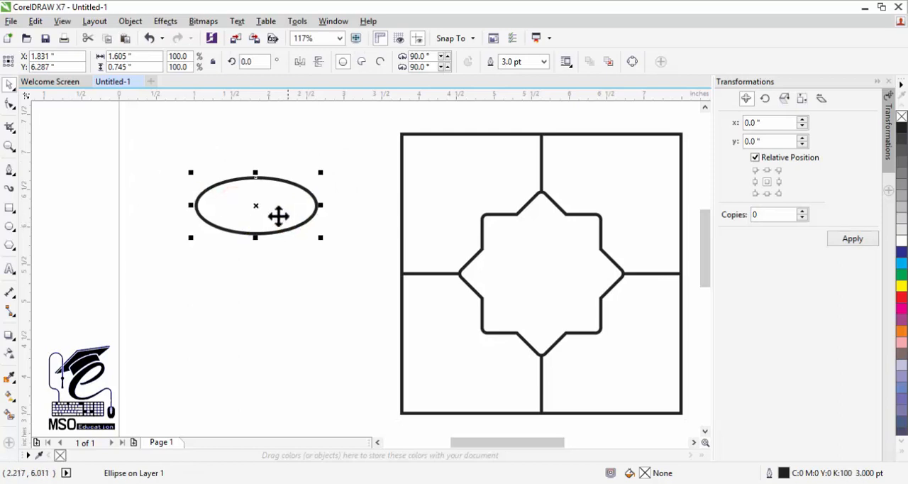
Draw a small circle inside the ellipse and fit it against the ellipse's right end with a diameter of 0.45 inches
click(11, 228)
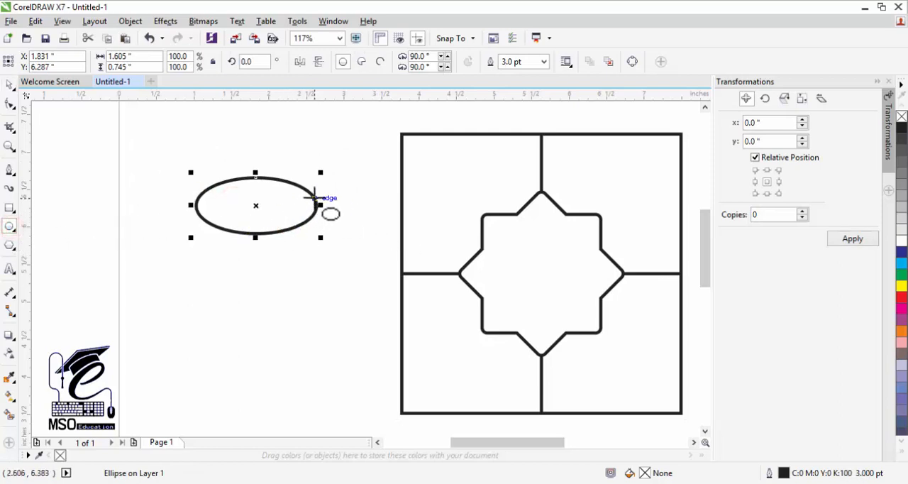
drag(314, 197, 300, 187)
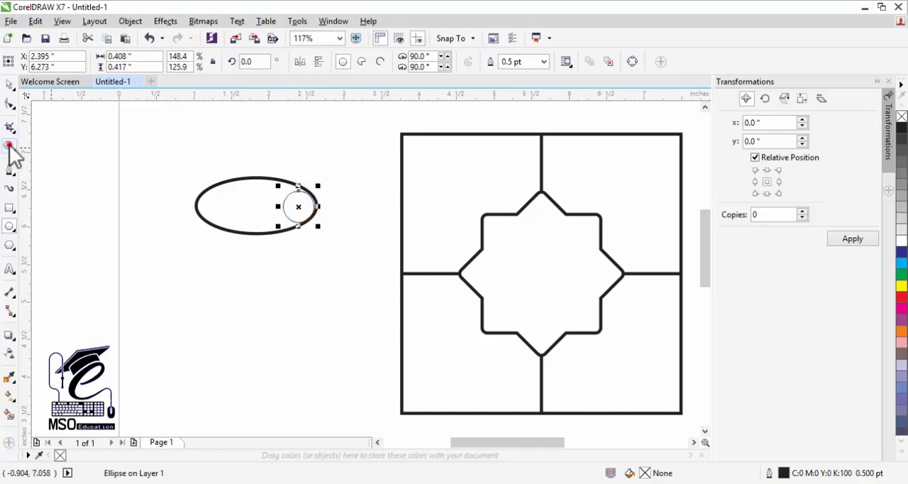
click(10, 146)
drag(166, 153, 362, 276)
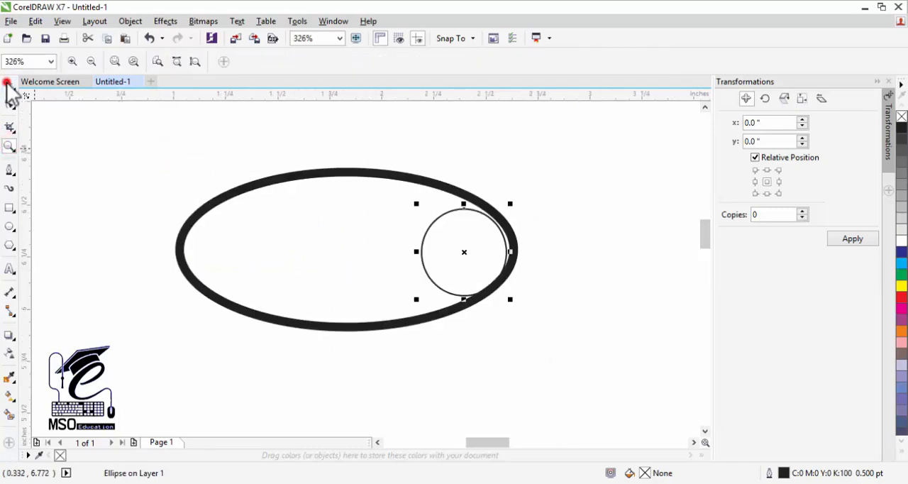
click(9, 84)
mouse_move(465, 250)
mouse_down()
mouse_move(468, 259)
mouse_move(473, 249)
mouse_up()
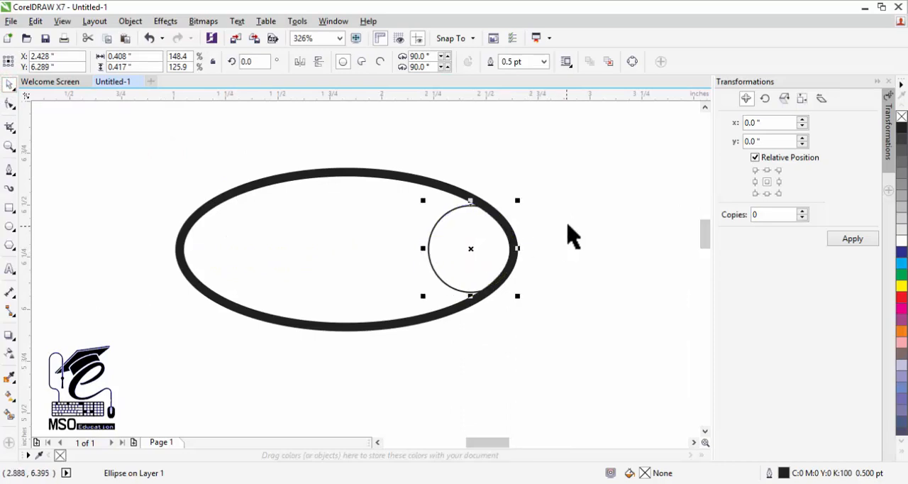
key(ctrl+z)
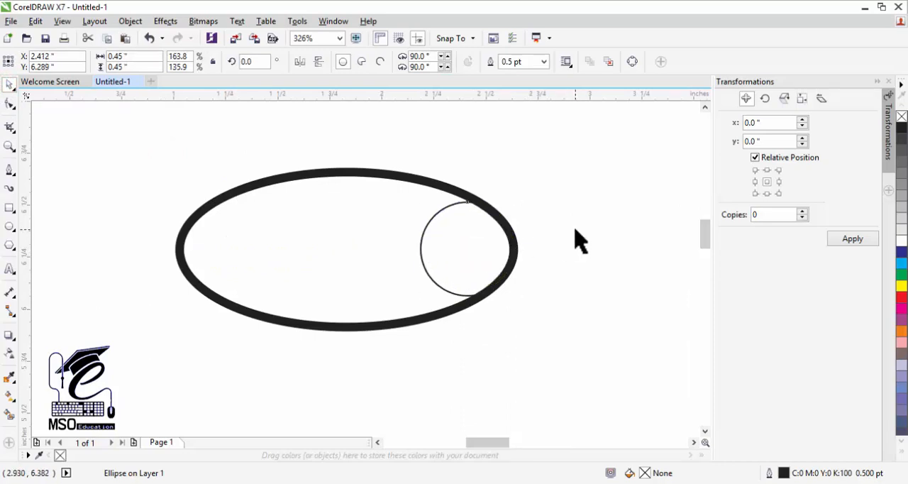
Set the outline width of the small circle to 3.0 pt
click(543, 61)
click(516, 142)
click(543, 158)
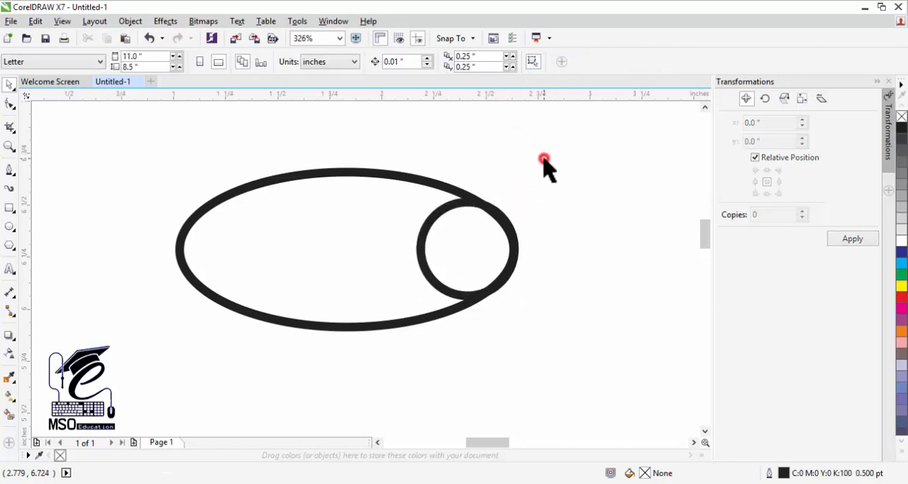
Place a copy of the small circle at the left end of the ellipse
drag(419, 249, 418, 248)
mouse_move(419, 250)
mouse_down()
mouse_move(469, 249)
mouse_move(229, 260)
mouse_up()
click(561, 211)
click(424, 248)
click(271, 147)
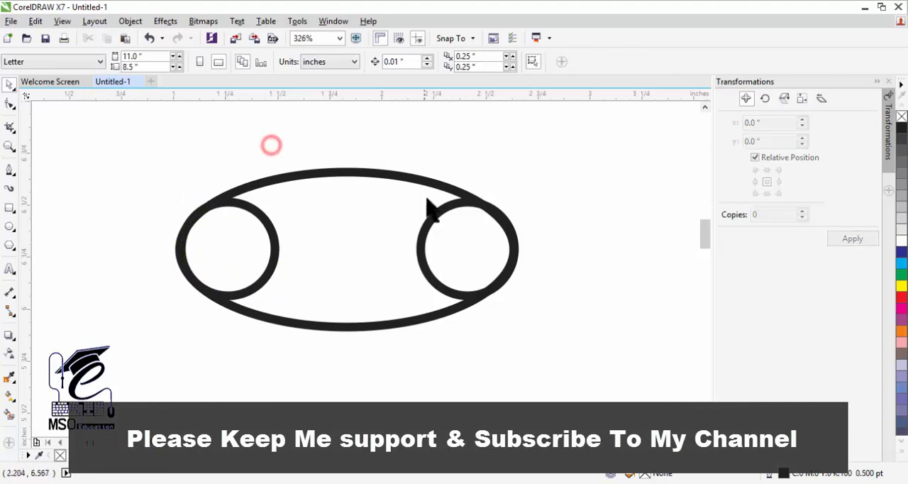
Delete the circle copy at the left end of the ellipse
click(432, 214)
click(500, 169)
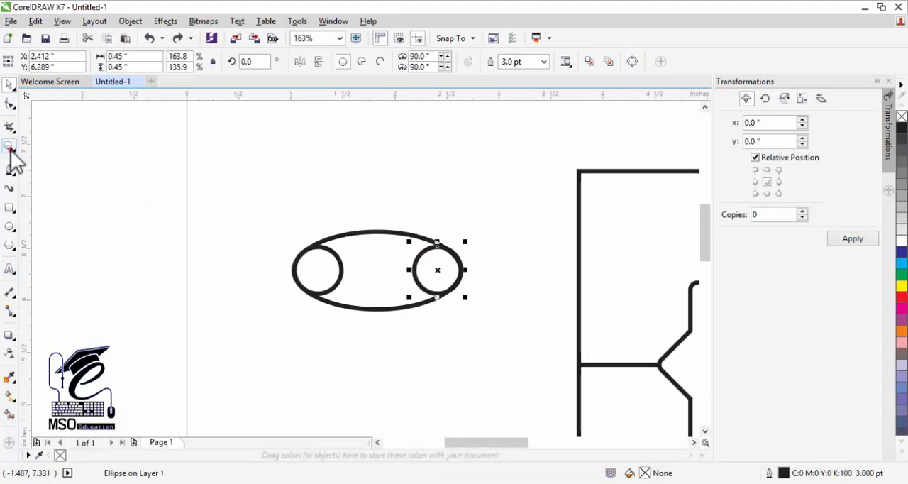
click(9, 147)
drag(276, 206, 492, 331)
click(9, 85)
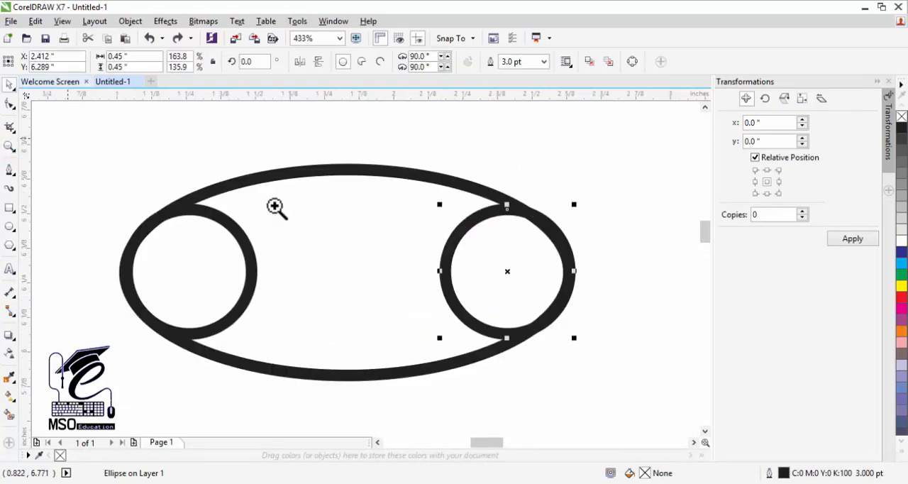
click(658, 210)
click(252, 263)
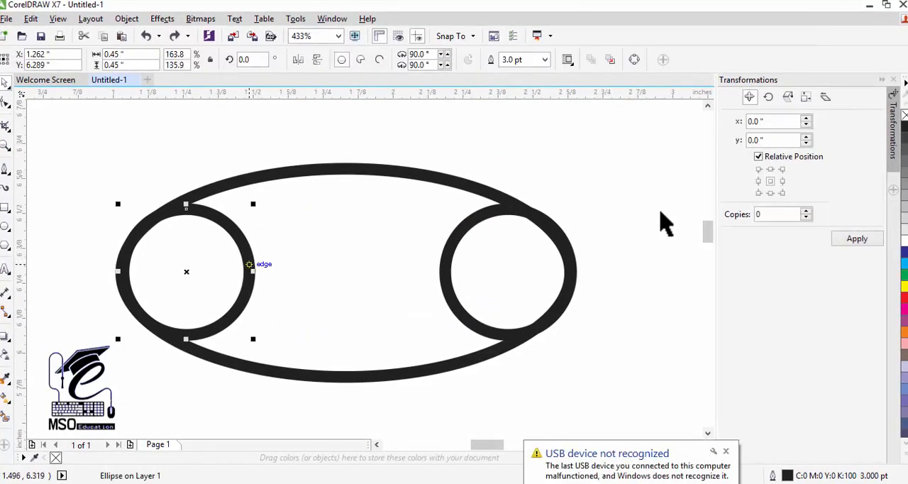
key(Delete)
Turn the small circle at the ellipse's right end into an open arc, reverse its direction and extend its inner end to about 343°
click(460, 240)
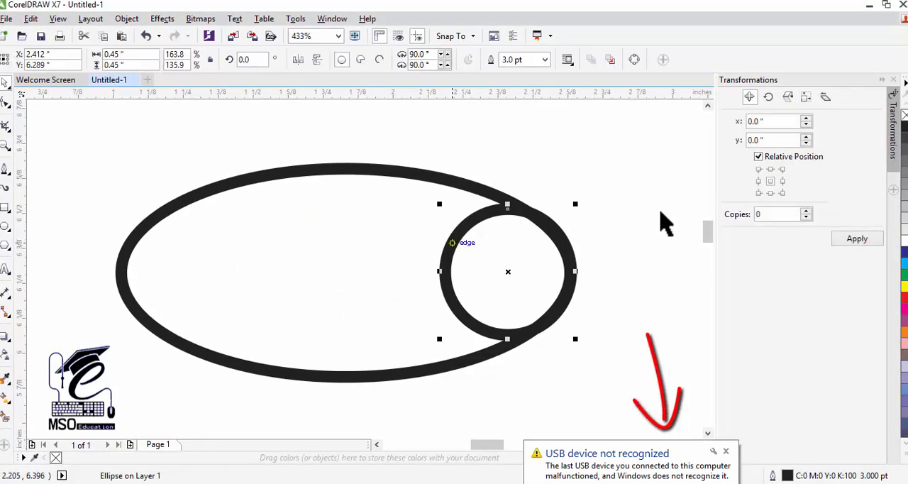
mouse_move(452, 244)
mouse_down()
mouse_move(435, 245)
mouse_move(450, 247)
mouse_up()
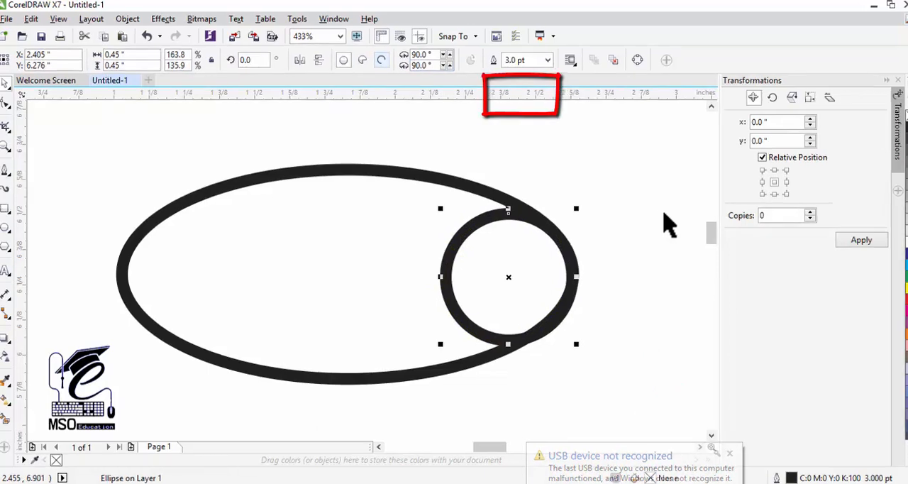
click(380, 60)
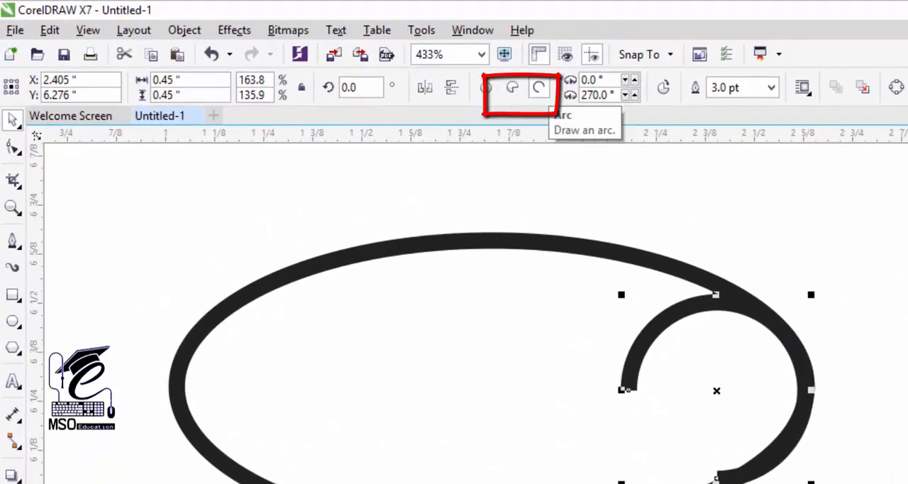
click(447, 87)
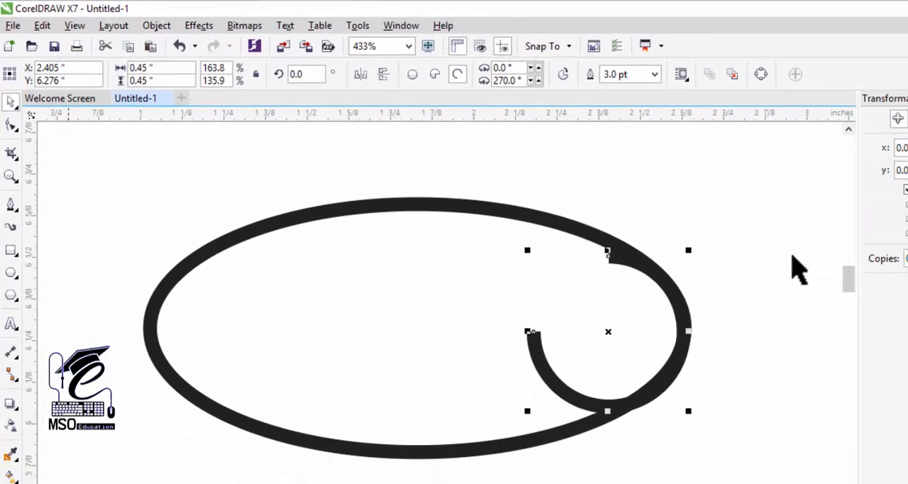
key(F10)
drag(534, 332, 537, 309)
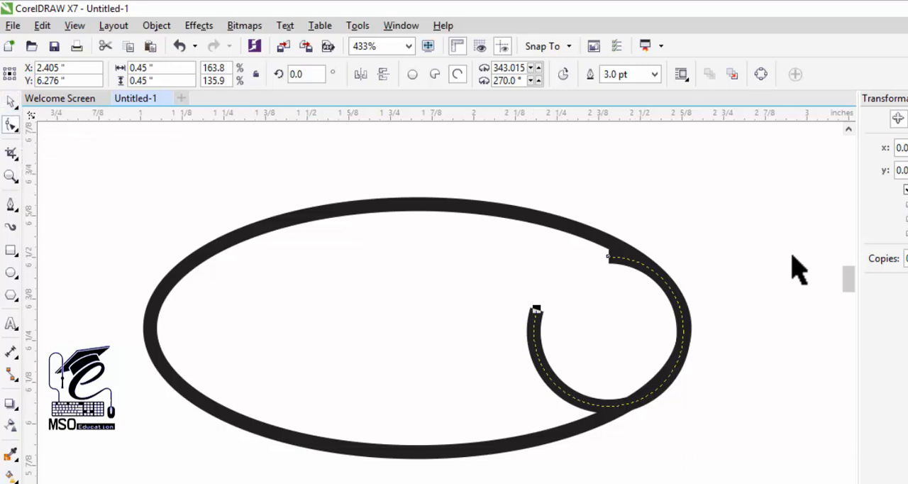
Convert the arc to curves and reshape its upper end to follow the ellipse's outline
right_click(792, 256)
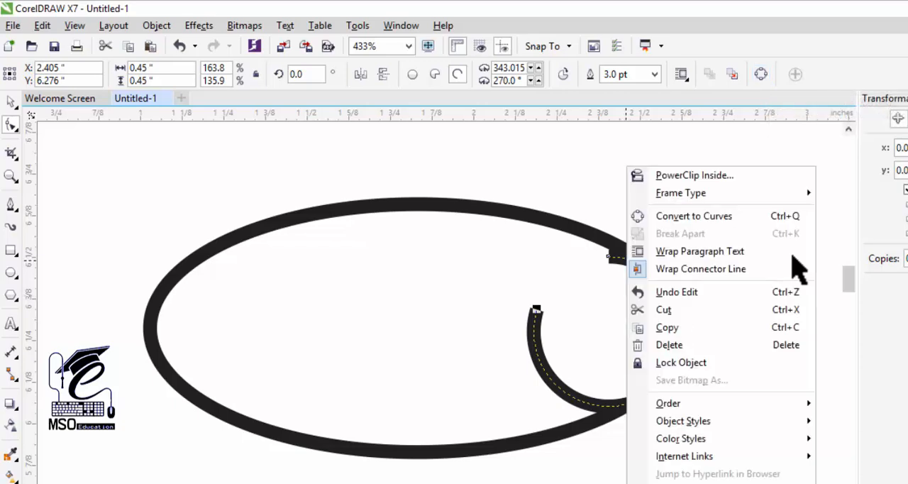
key(Down)
key(Down)
key(Down)
key(Return)
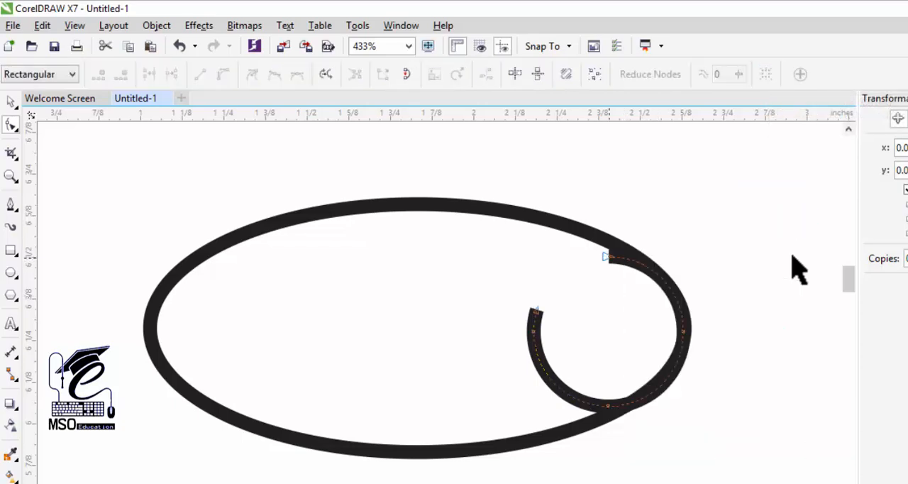
drag(609, 257, 614, 244)
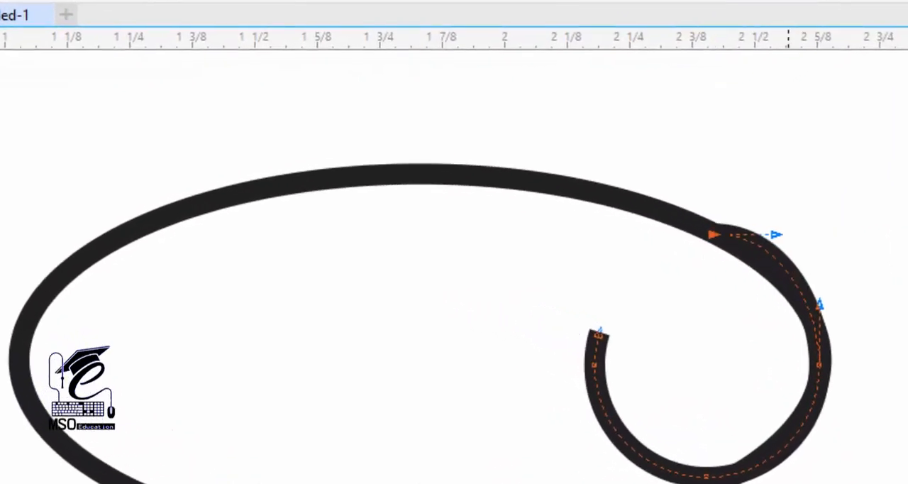
drag(777, 234, 779, 262)
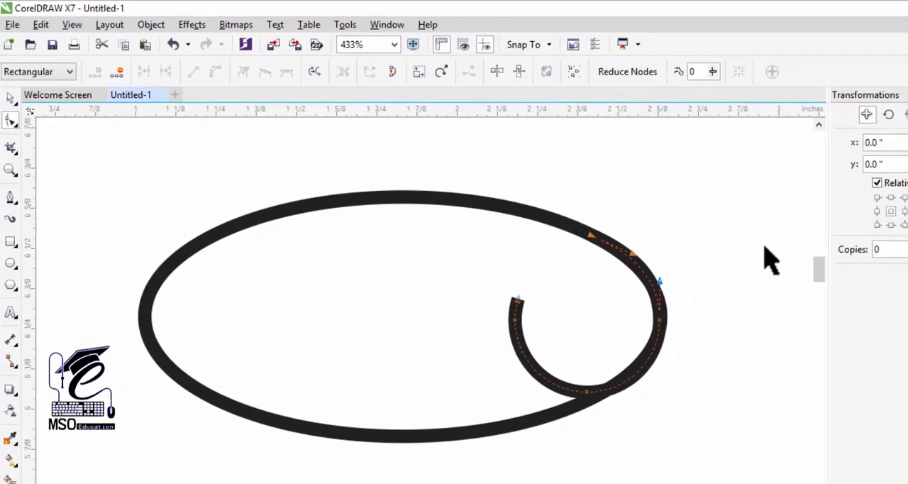
click(10, 98)
click(765, 247)
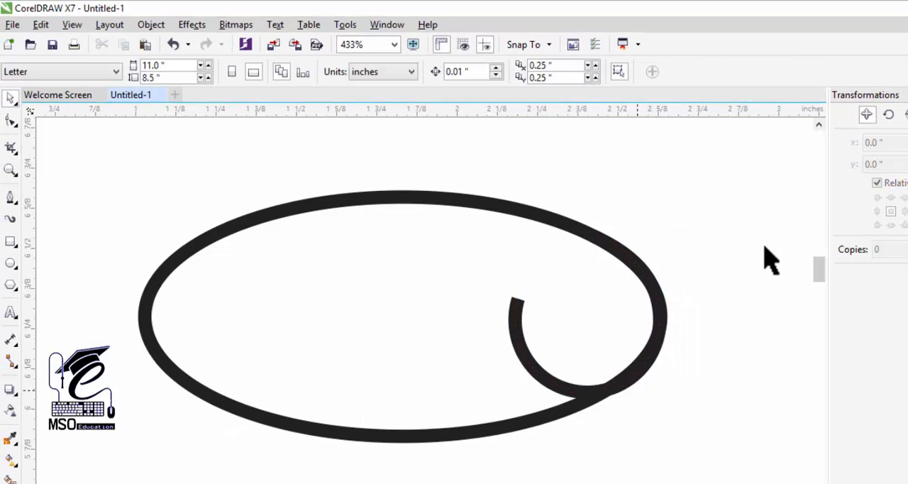
Place a horizontally mirrored copy of the arc against the left end of the ellipse
click(613, 387)
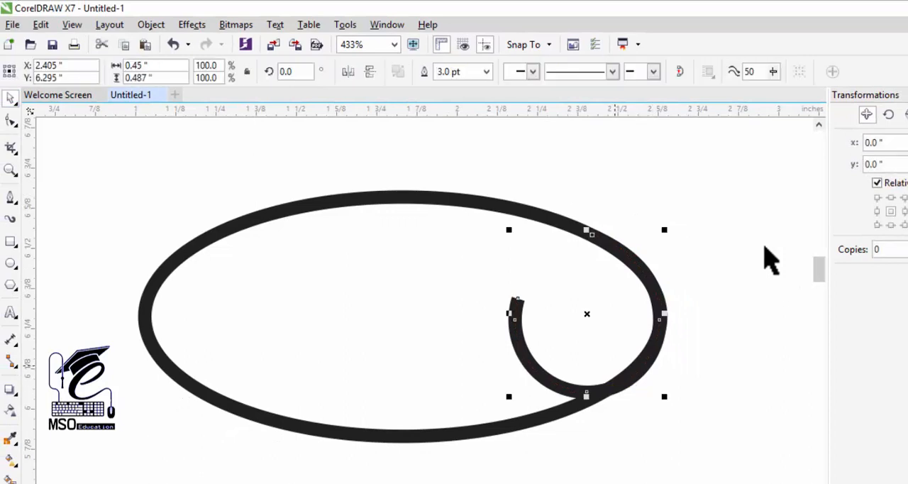
click(587, 313)
drag(587, 314, 238, 314)
click(347, 71)
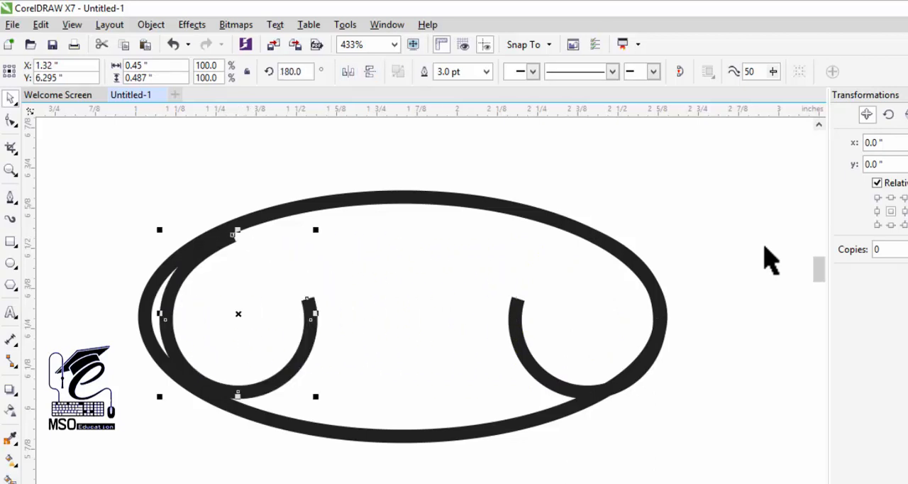
click(239, 313)
drag(238, 314, 219, 314)
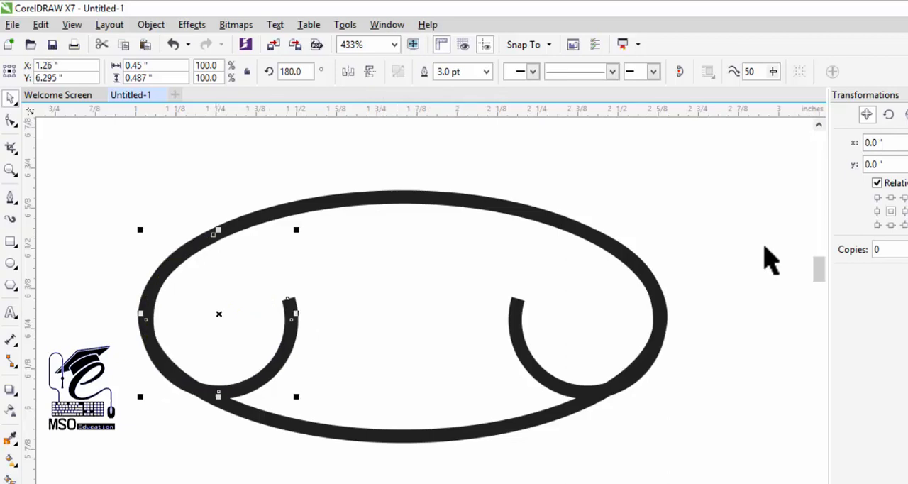
Add a horizontal guideline at 6.538 inches and draw a curve along the ellipse's top between the upper ends of both arcs
drag(381, 110, 368, 235)
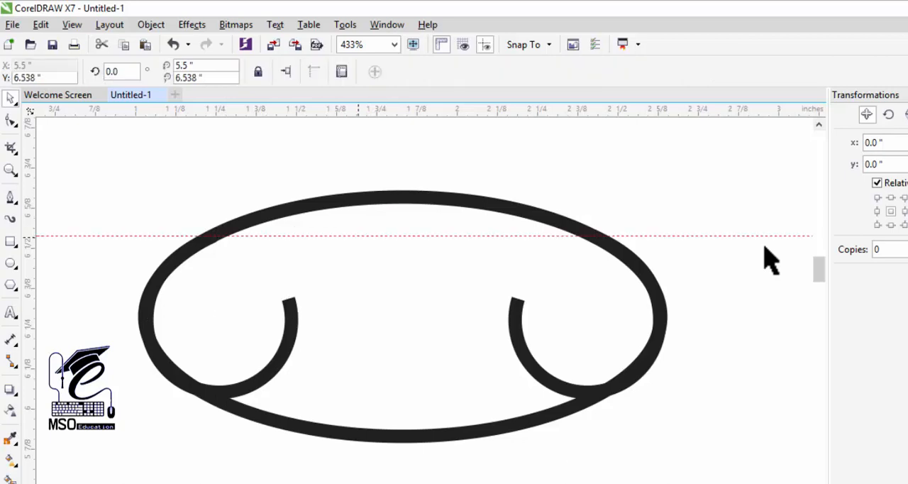
key(F5)
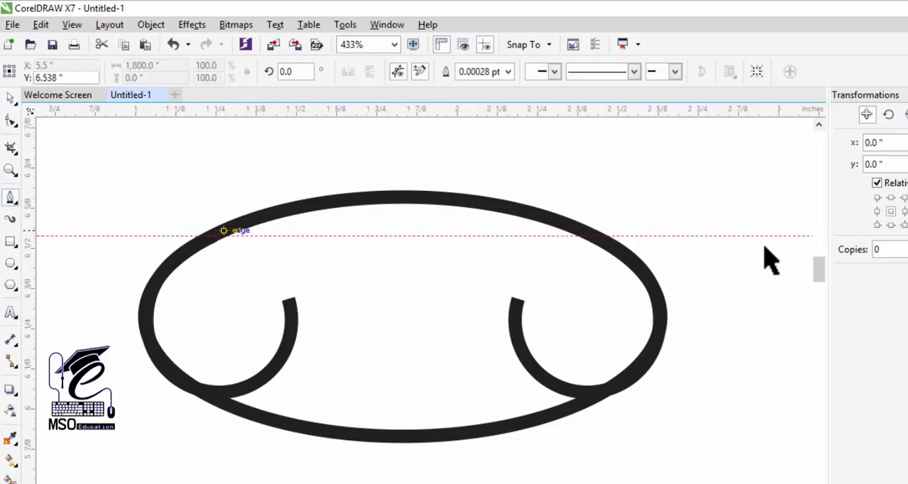
click(213, 235)
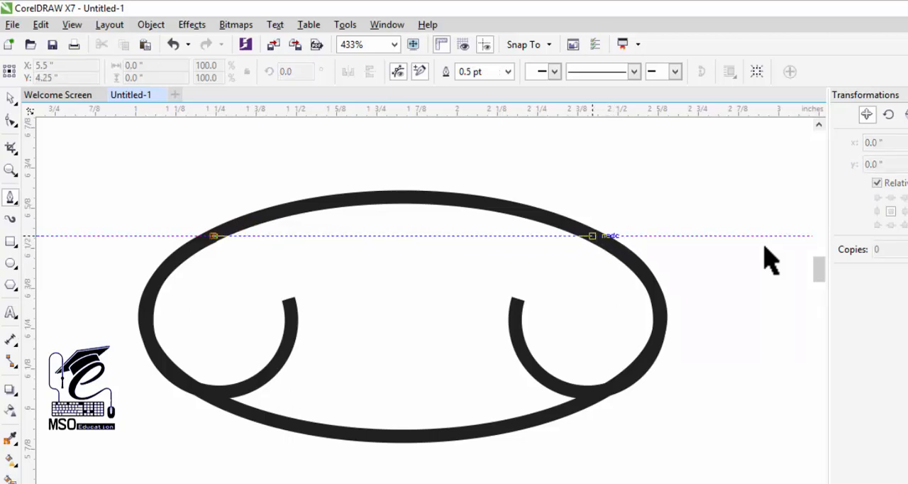
drag(592, 235, 782, 328)
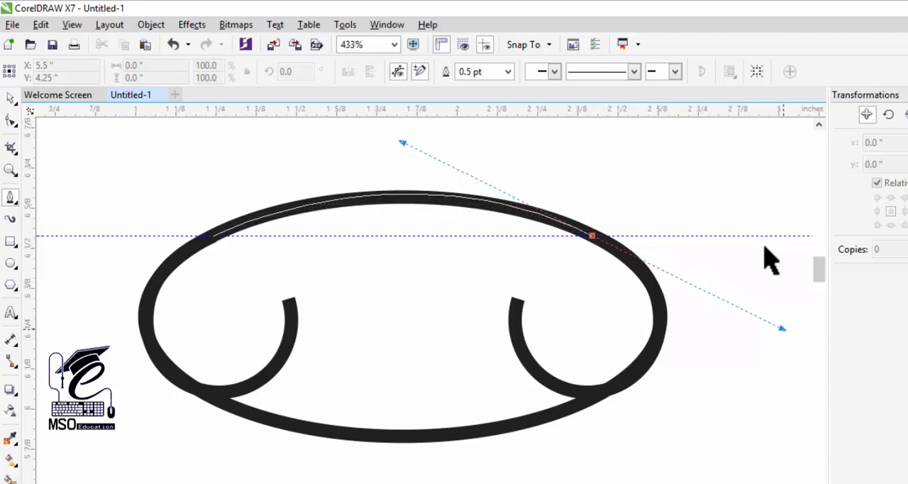
key(Escape)
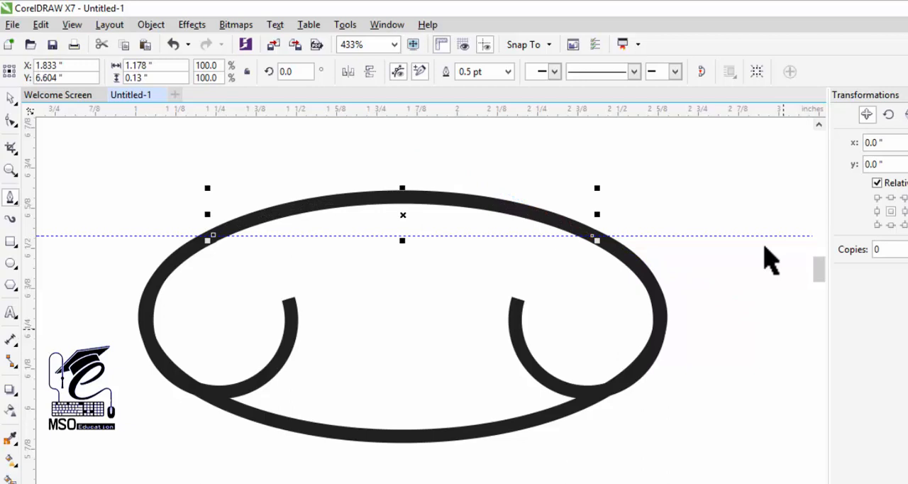
Combine the top curve and the two side arcs into one object
click(10, 98)
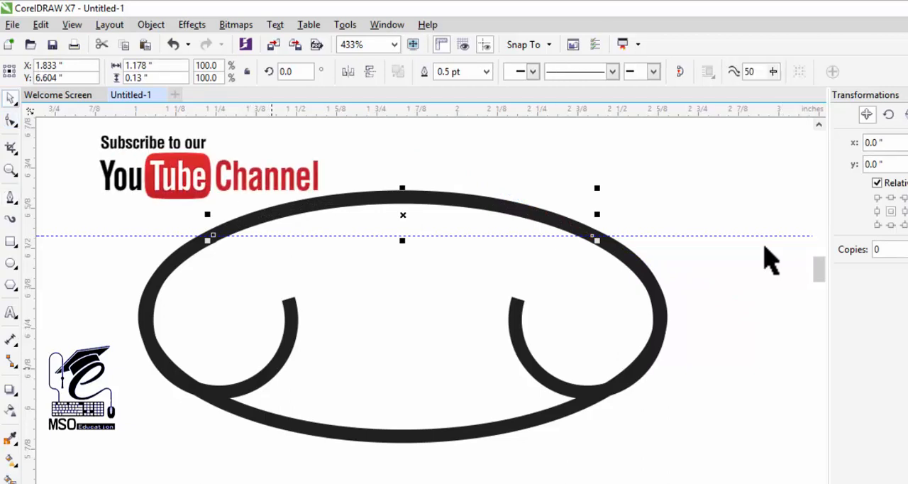
shift+click(274, 366)
shift+click(525, 361)
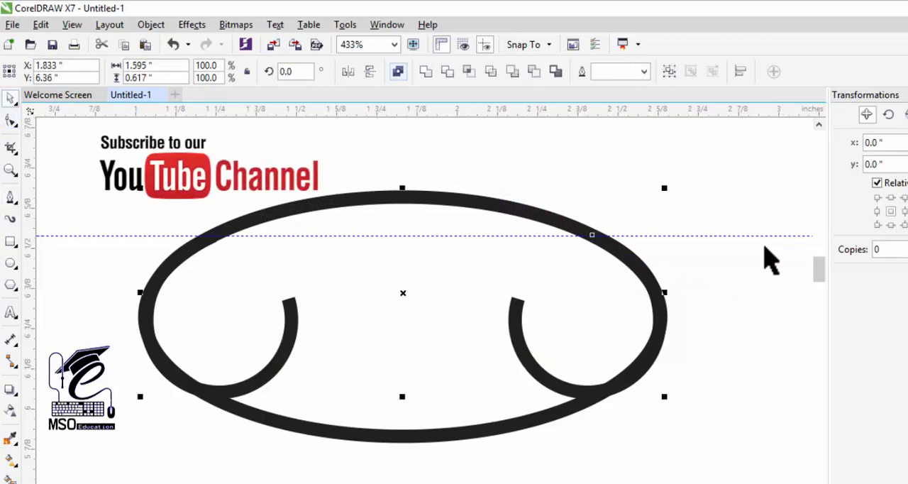
click(398, 71)
Move the combined ornament up off the original ellipse and delete the ellipse
drag(403, 293, 393, 219)
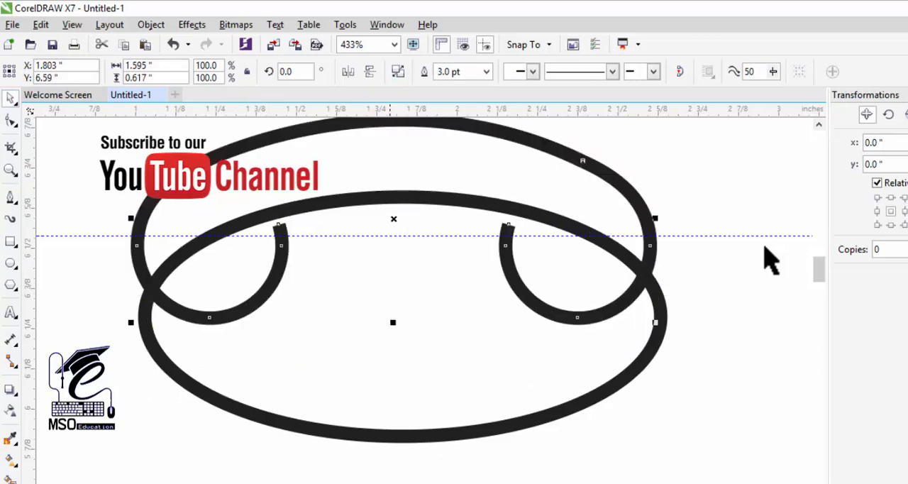
click(414, 434)
key(Delete)
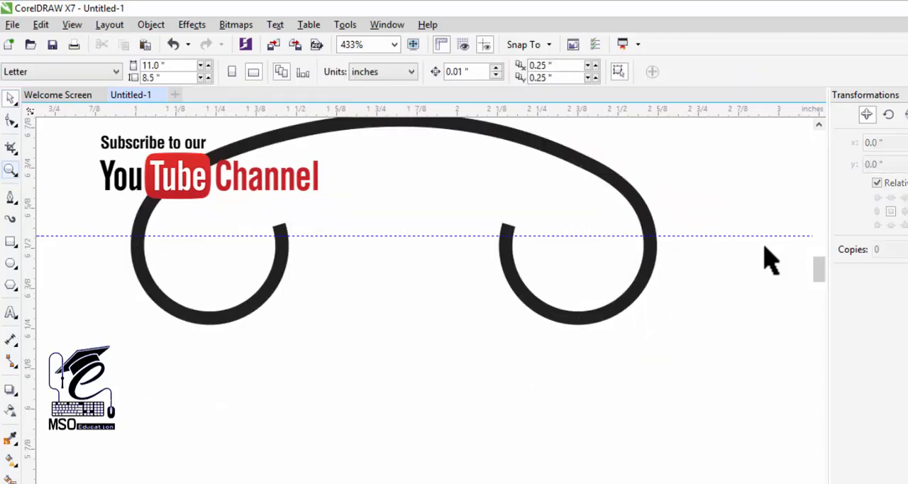
Move the ornament onto the upper-left part of the square around the star
click(10, 169)
right_click(521, 314)
right_click(464, 301)
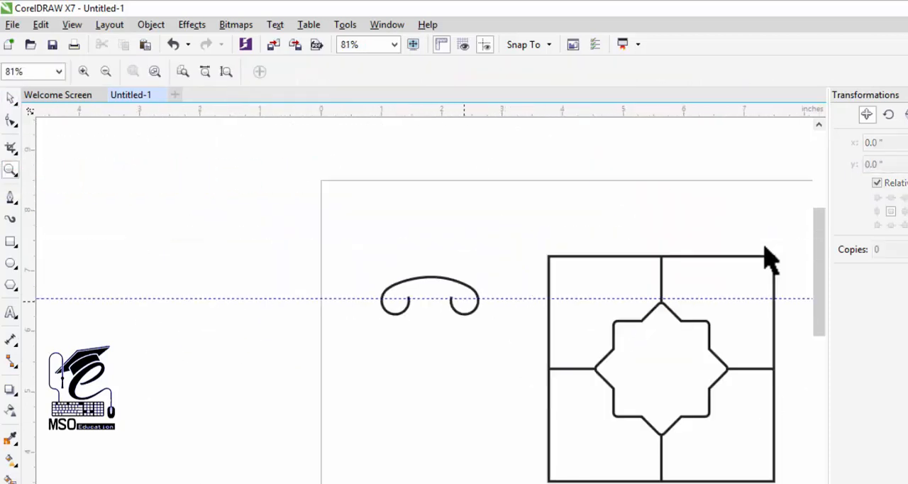
key(space)
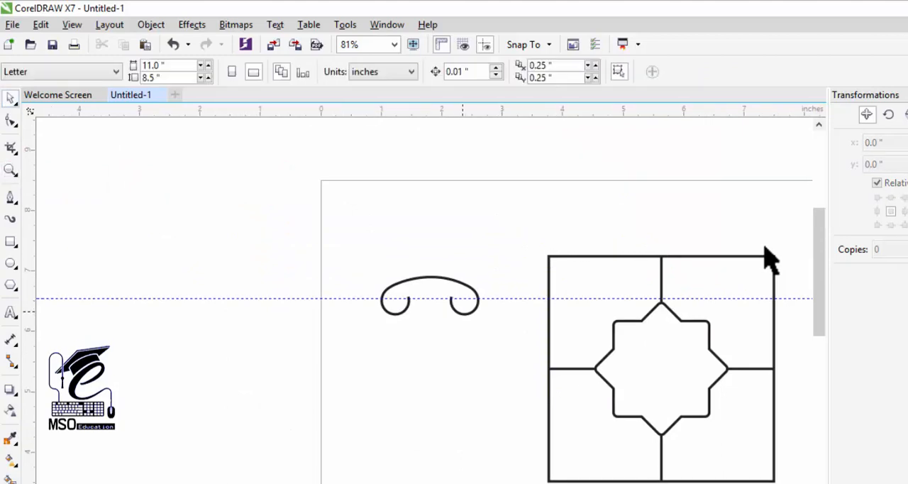
drag(430, 277, 581, 270)
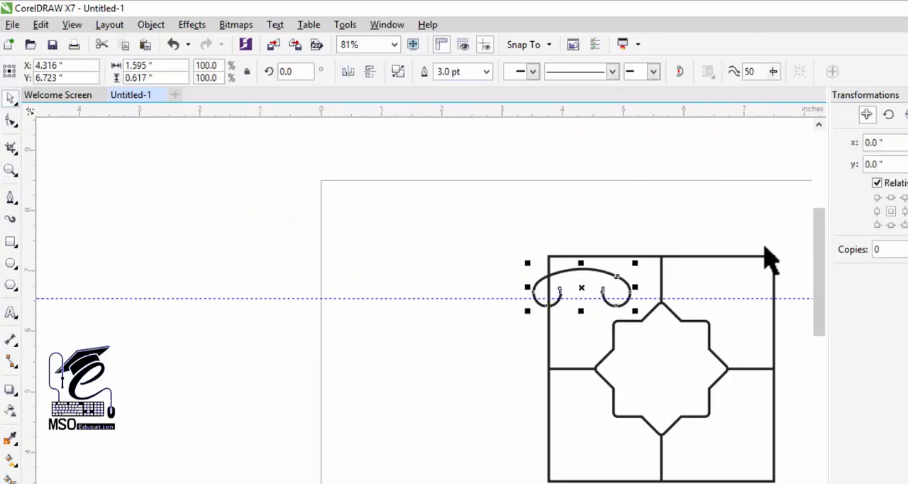
Rotate the ornament to 45 degrees
double_click(286, 71)
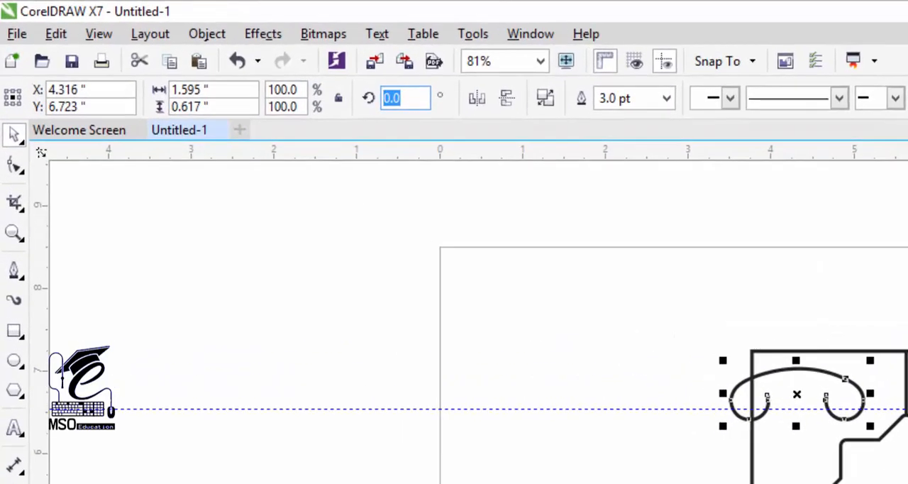
text(45)
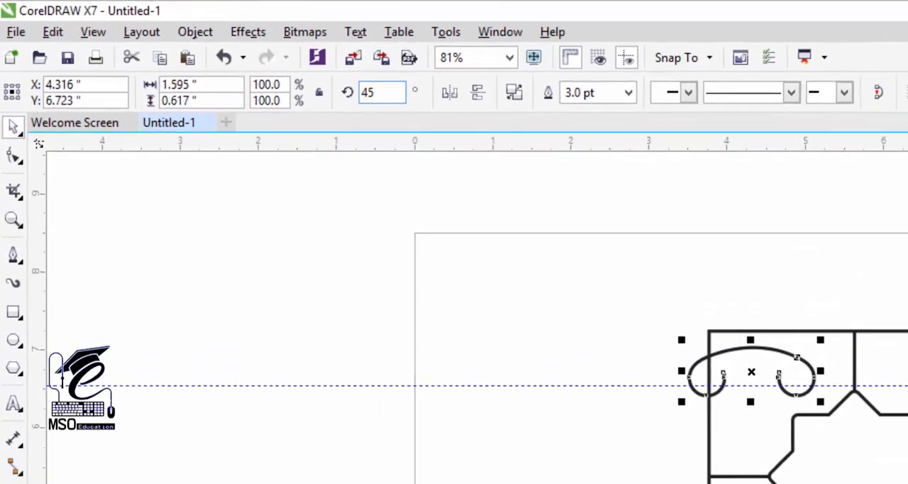
key(Return)
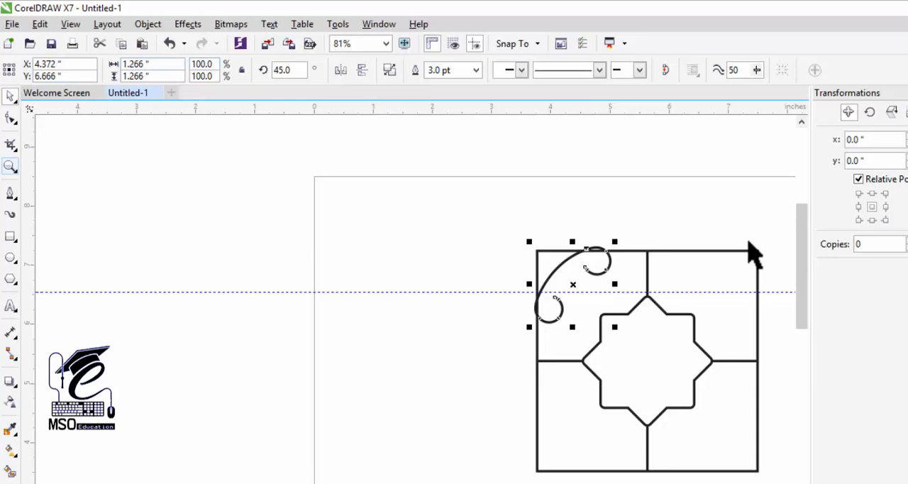
key(Escape)
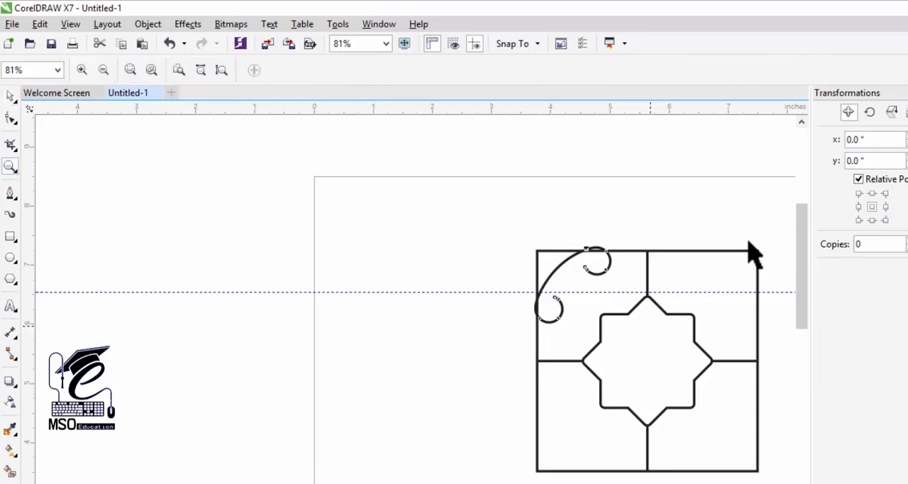
Enlarge the ornament to about 1.476 by 1.465 inches and fit it inside the square's upper-left corner
mouse_move(508, 239)
mouse_down()
mouse_move(766, 463)
mouse_move(774, 482)
mouse_up()
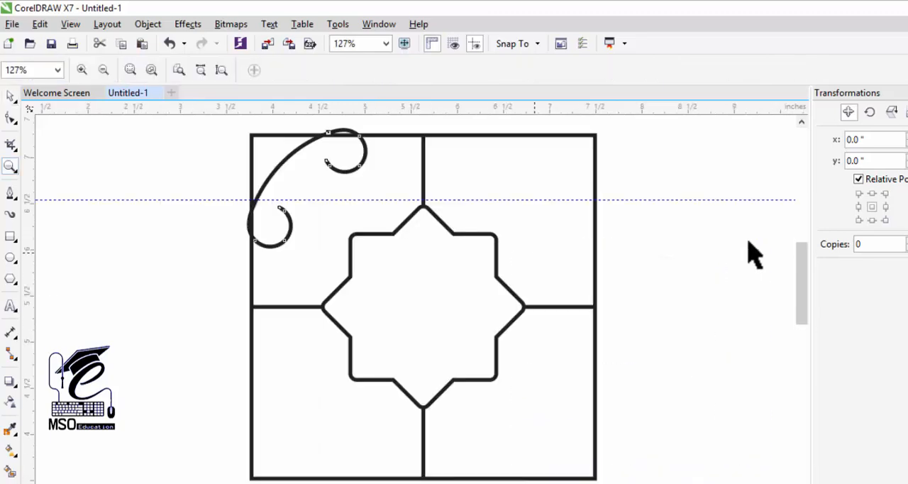
key(space)
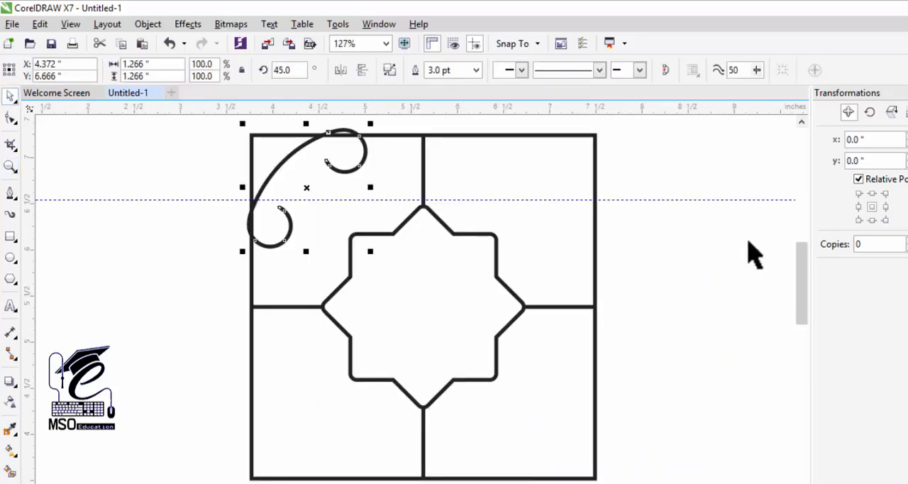
key(alt+F7)
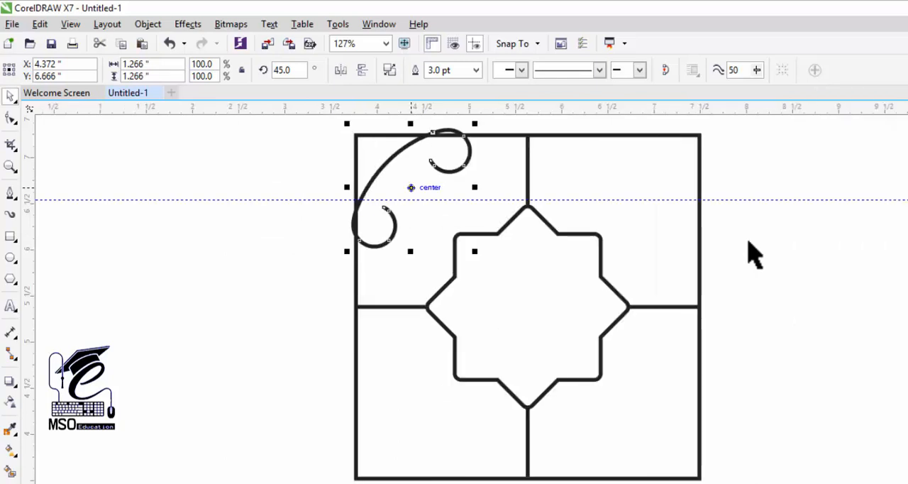
drag(411, 188, 413, 199)
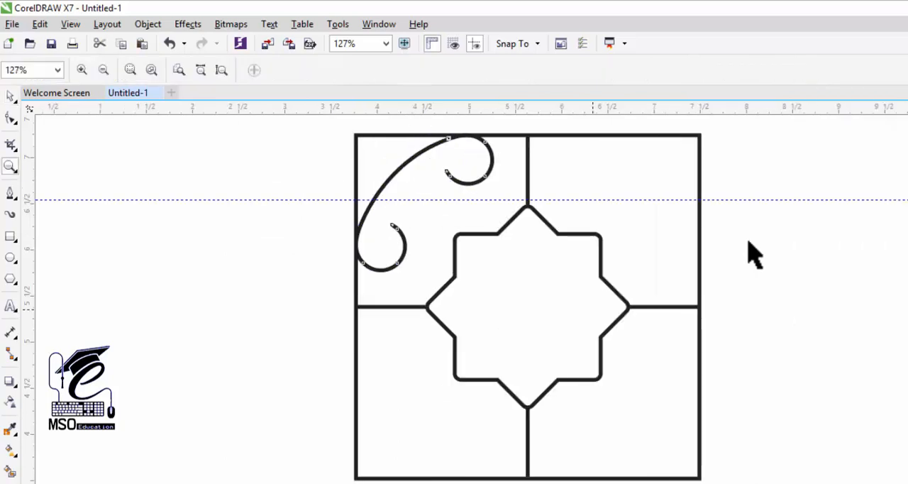
key(space)
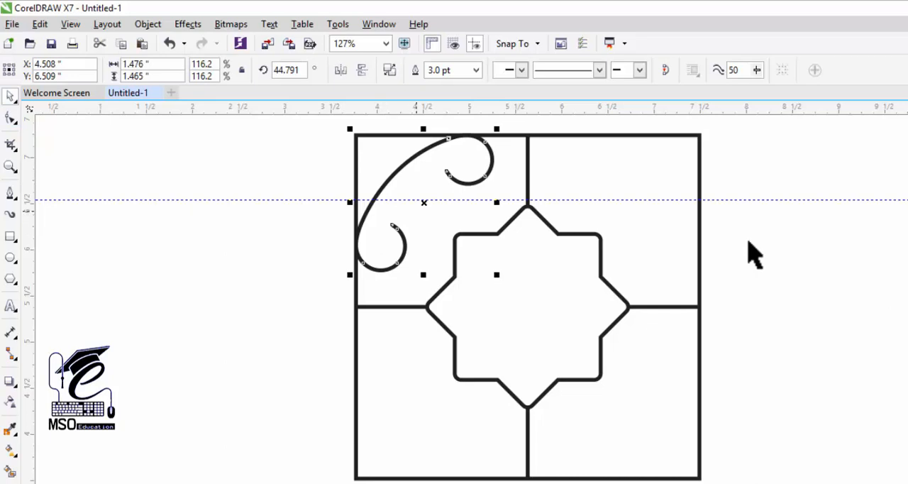
Rotate copies of the corner ornament about the star's center into the other three corners of the square
click(422, 203)
drag(424, 203, 527, 307)
mouse_move(497, 129)
mouse_down()
mouse_move(699, 258)
mouse_move(706, 280)
mouse_move(698, 278)
mouse_up()
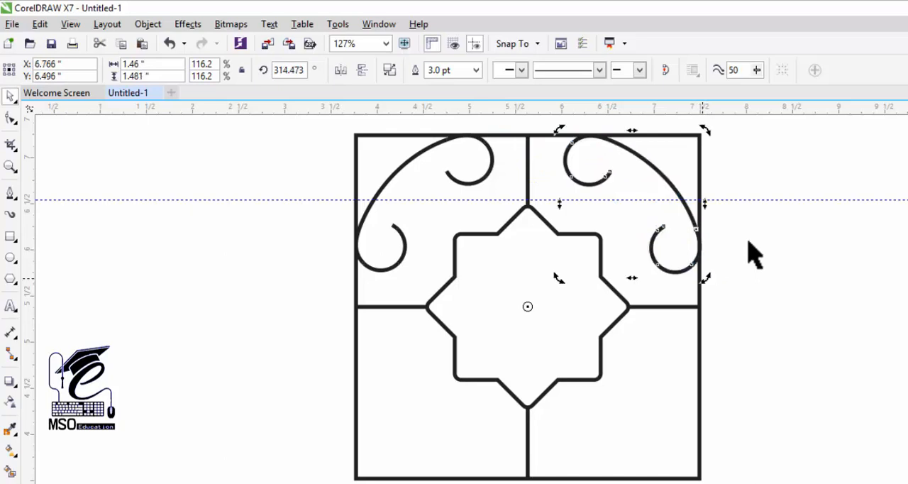
key(ctrl+r)
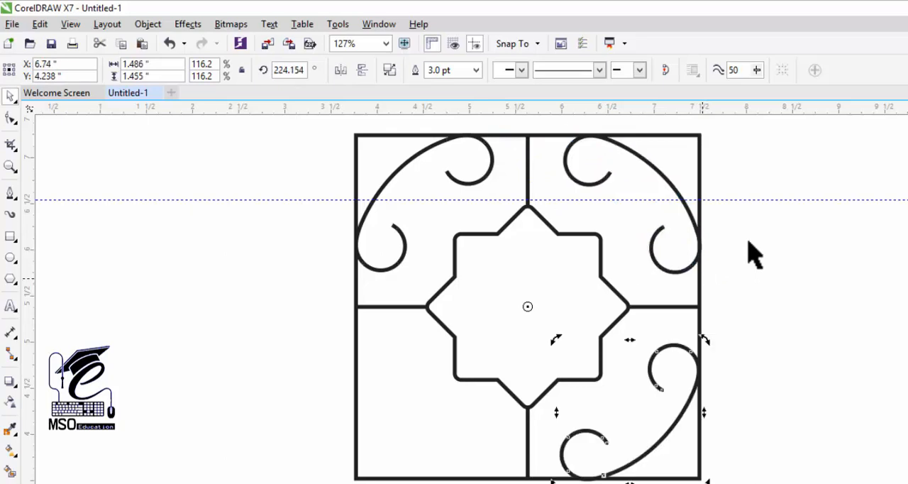
key(ctrl+r)
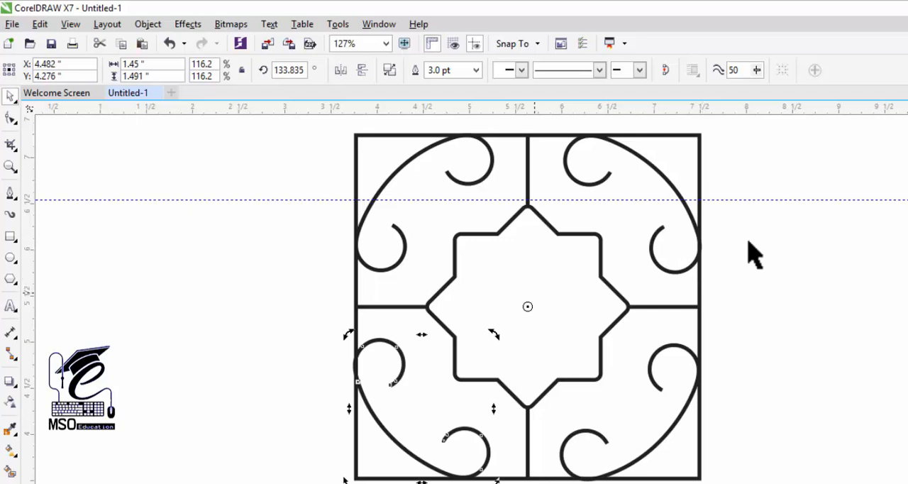
key(Escape)
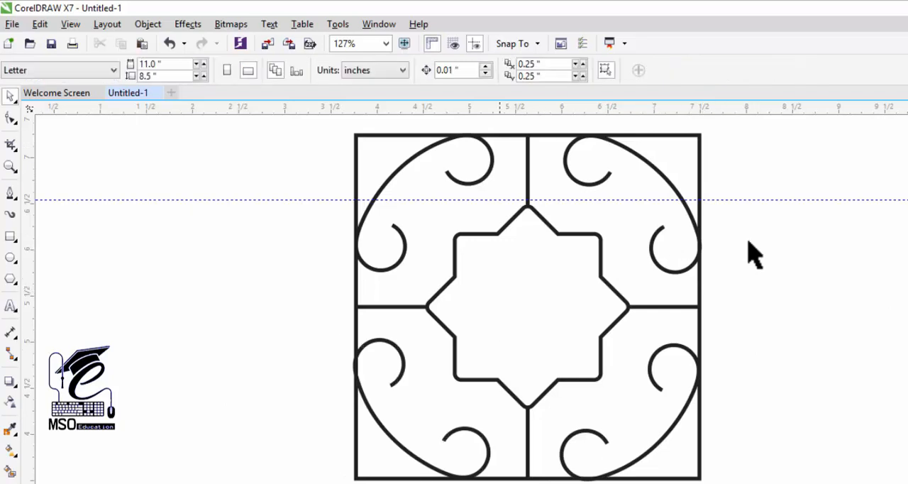
Place a copy of the whole design outside the page, to the left of the original
key(F3)
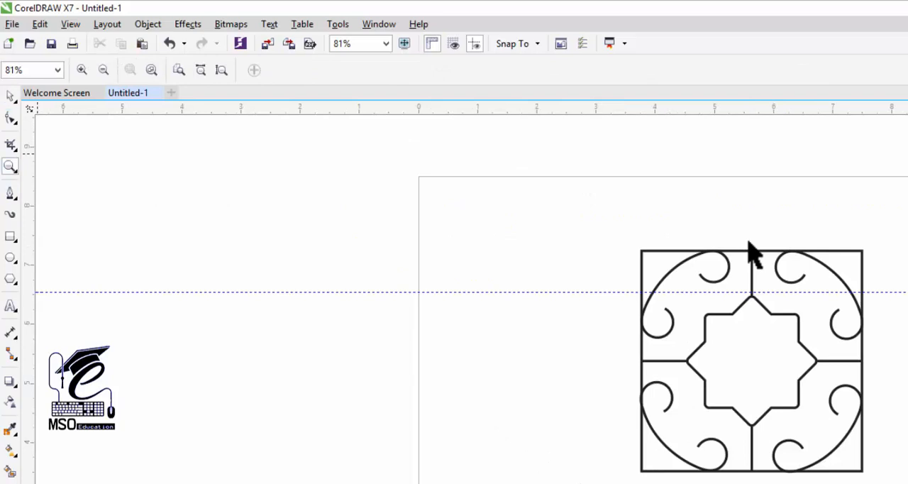
key(space)
key(alt+Right)
key(alt+Right)
key(alt+Right)
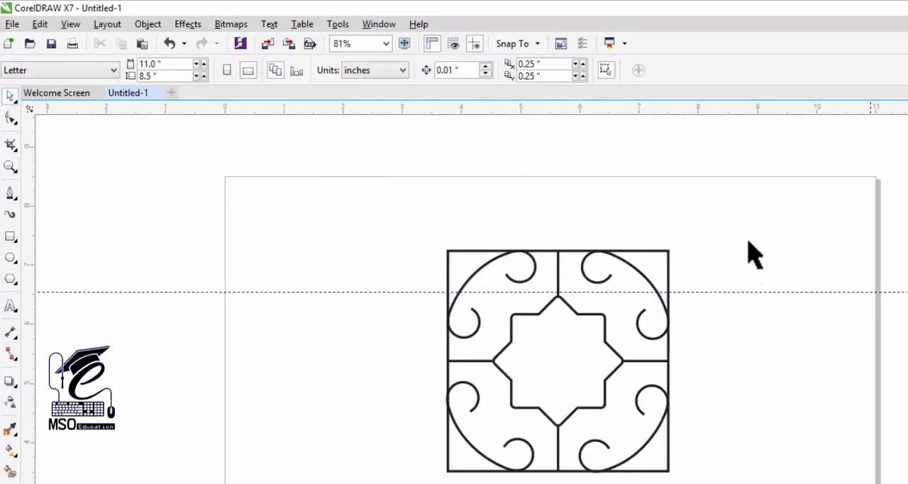
key(alt+Down)
key(alt+Down)
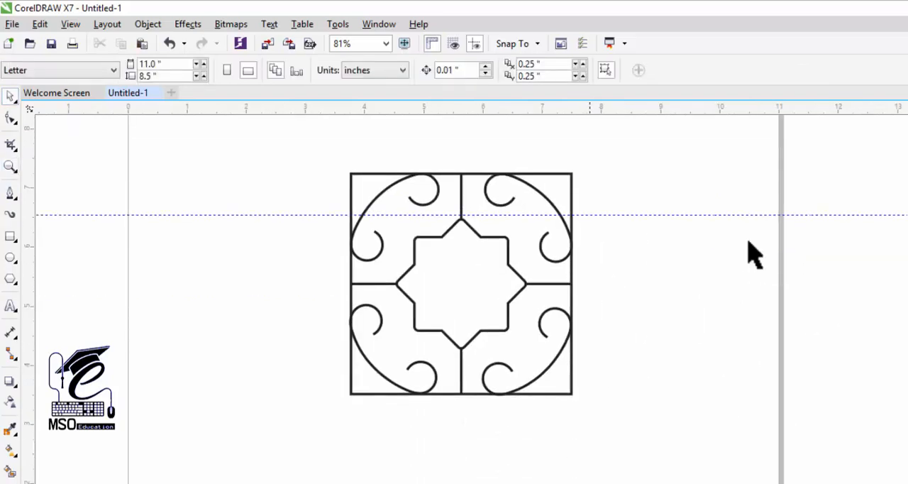
key(F3)
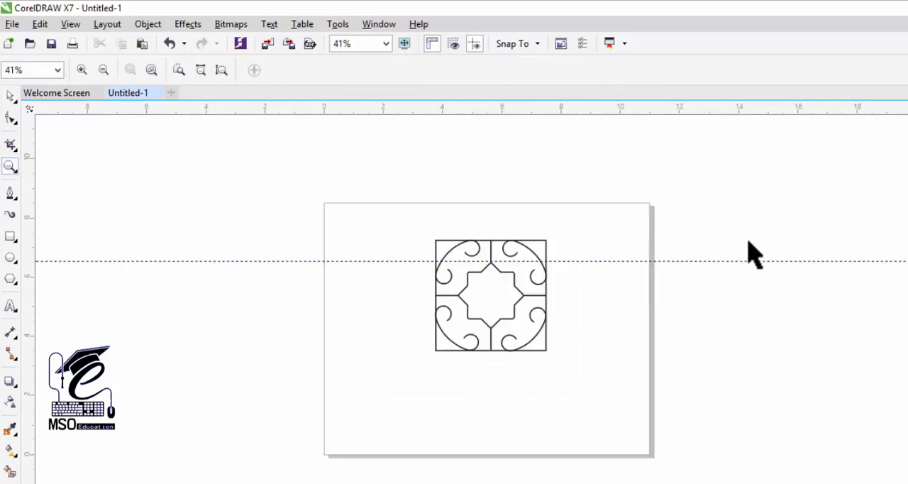
key(space)
mouse_move(711, 178)
mouse_down()
mouse_move(467, 358)
mouse_move(400, 388)
mouse_up()
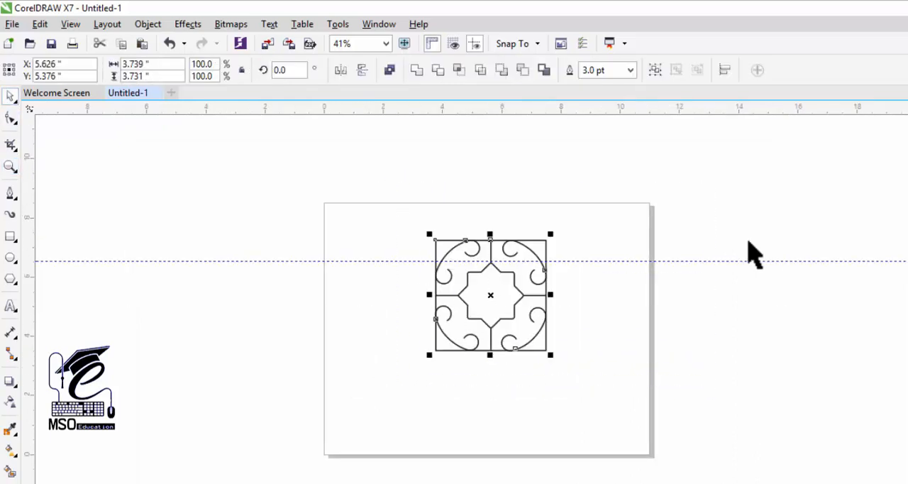
drag(491, 295, 137, 279)
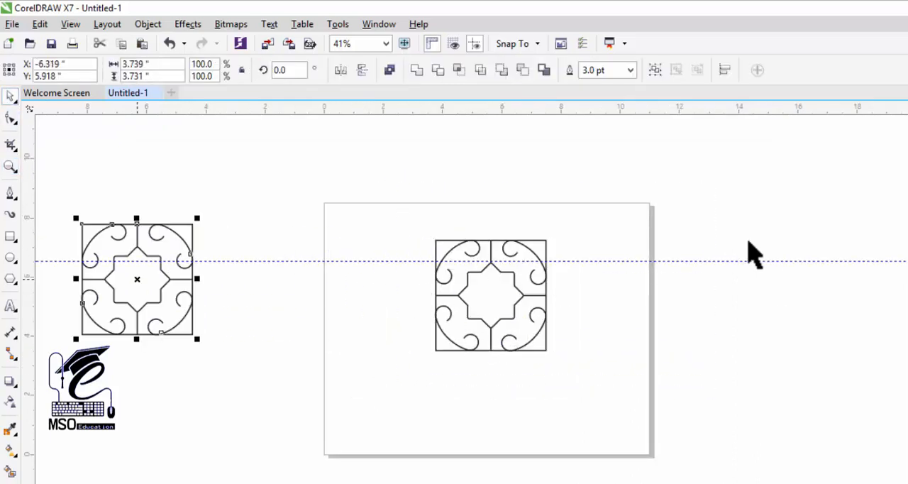
Delete the outer square from the original design on the page
key(Escape)
click(482, 240)
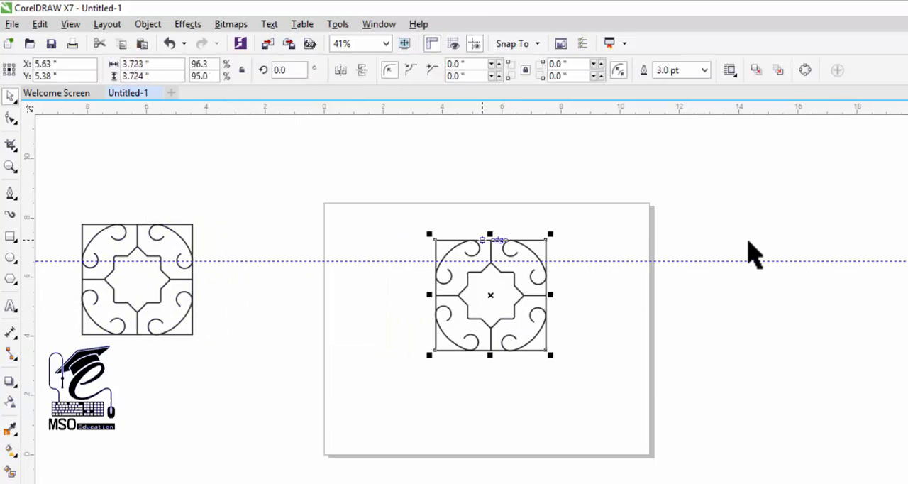
key(Delete)
Combine the star, lines and ornaments into one curve and shrink it to about 1.08 inches in the page's lower-left corner
drag(426, 183, 644, 404)
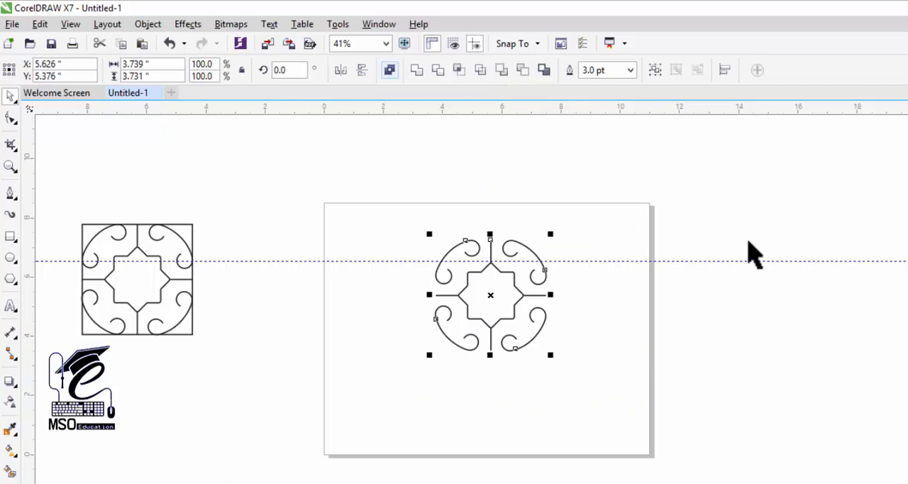
key(ctrl+l)
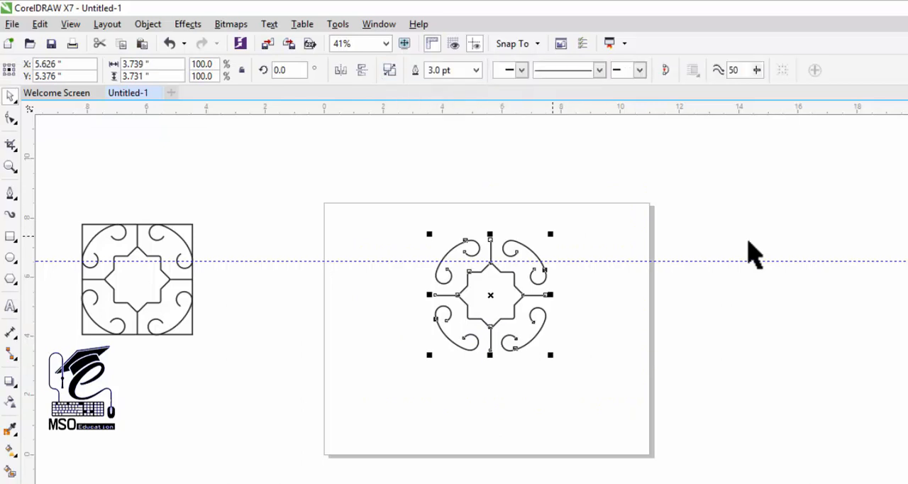
drag(551, 235, 343, 431)
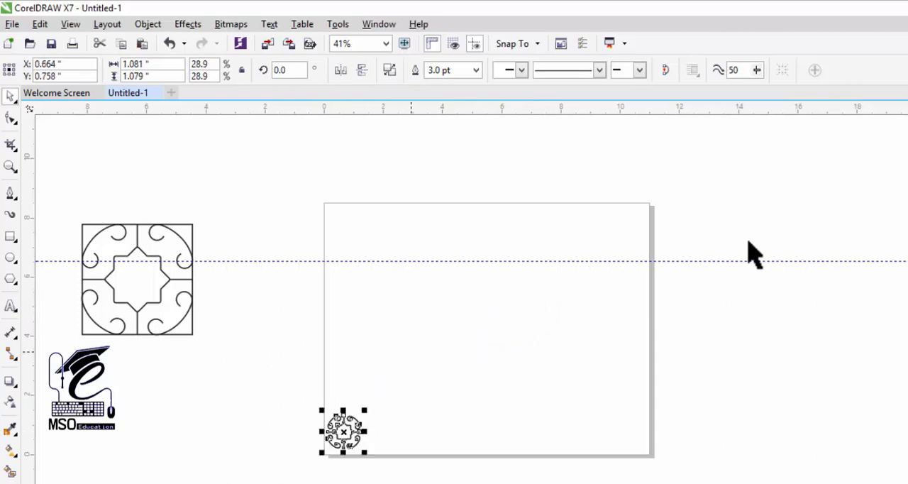
click(754, 254)
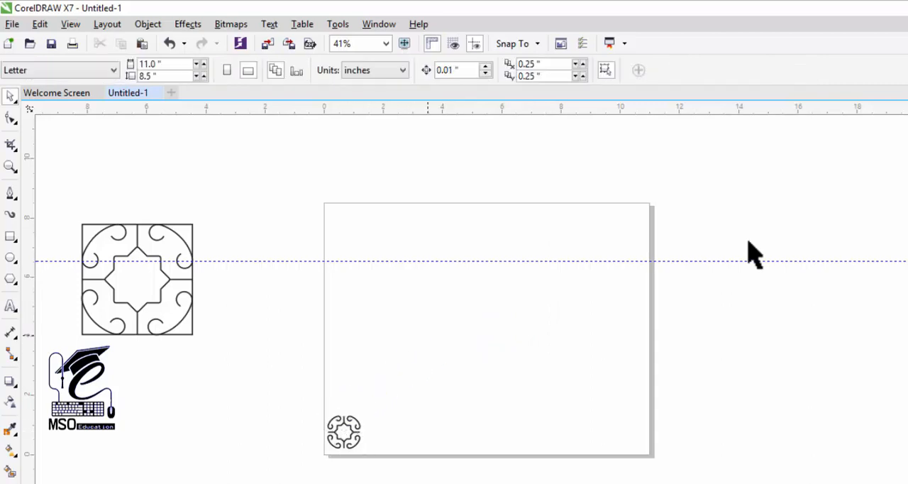
Draw a rectangle of 1,280 by 720 px on the page, with pixels as the drawing units
key(F6)
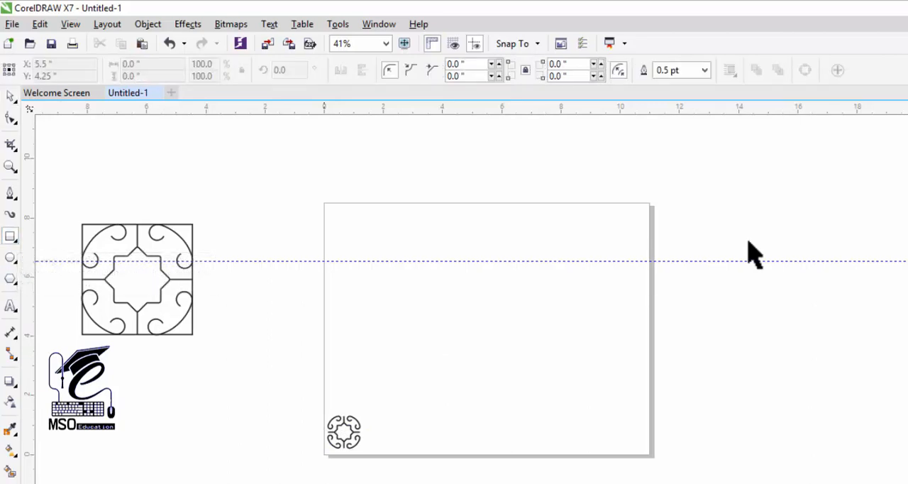
drag(348, 255, 566, 347)
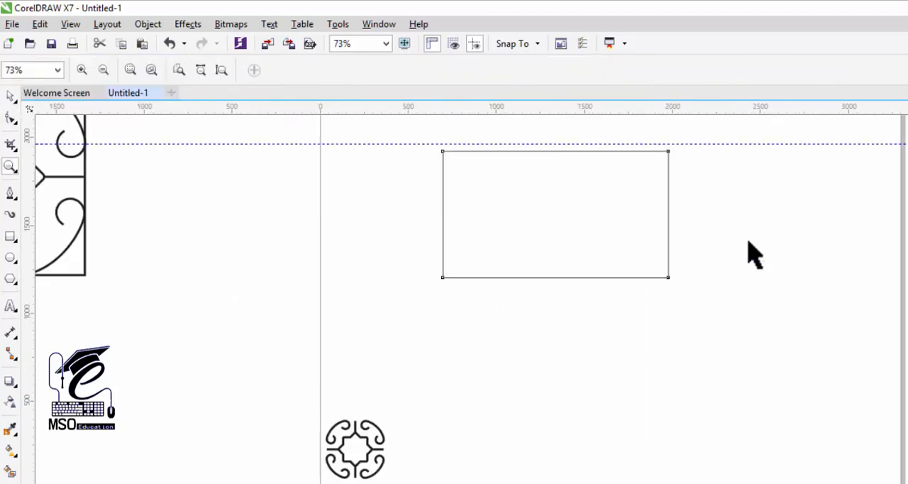
Set the motif's outline width to 2.0 pt and move it into the rectangle's lower-left corner
key(Tab)
key(Tab)
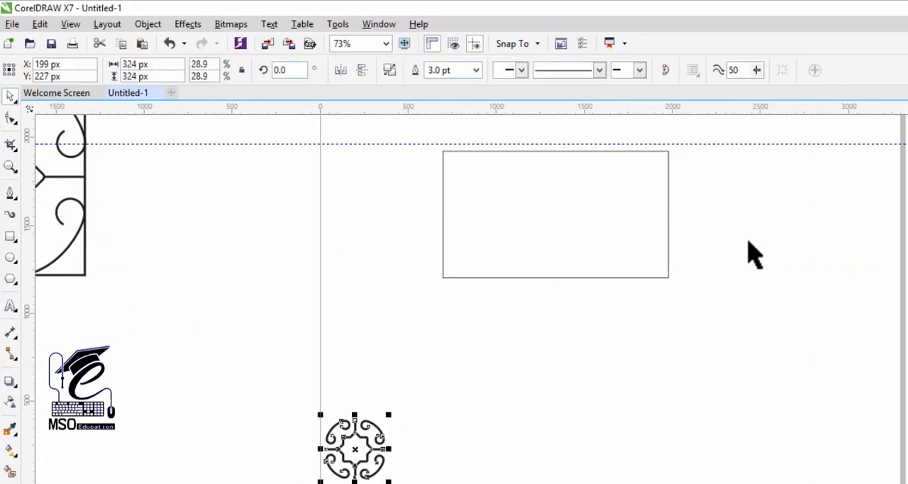
click(476, 70)
key(Down)
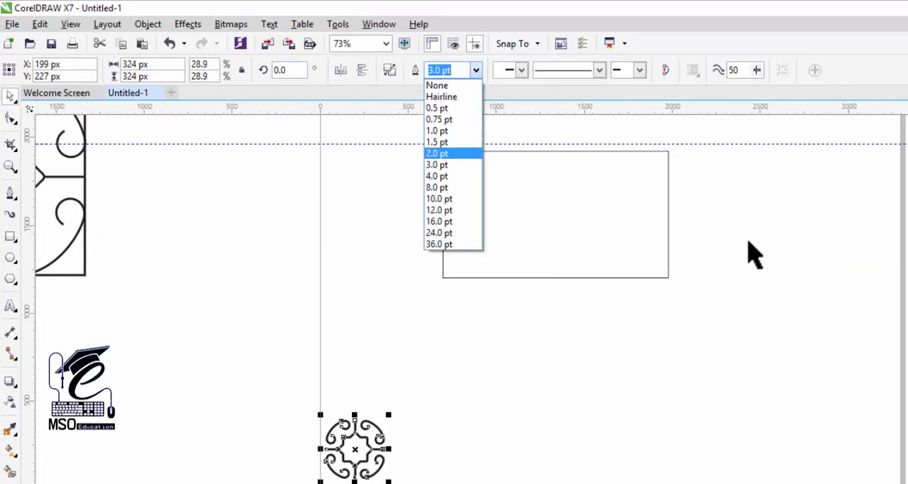
key(Return)
key(Escape)
mouse_move(355, 449)
mouse_down()
mouse_move(486, 196)
mouse_move(478, 197)
mouse_move(476, 244)
mouse_up()
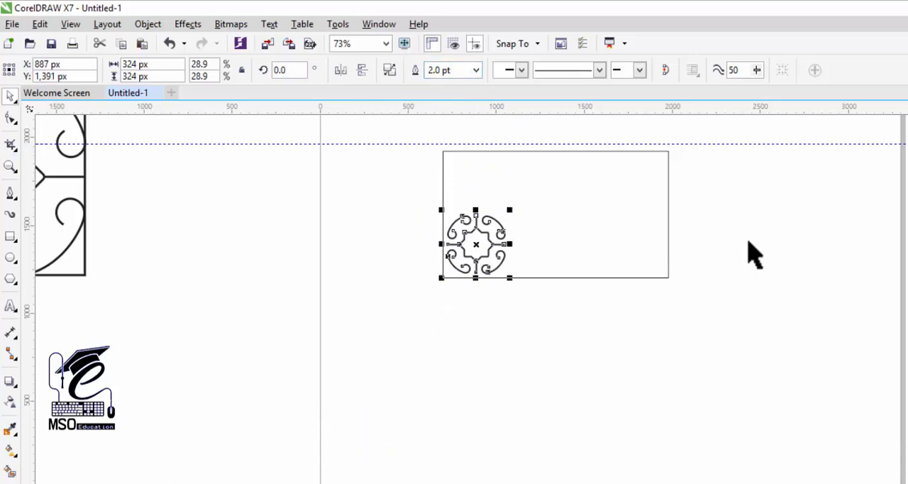
Reduce the motif's outline width to 1.0 pt
key(z)
drag(424, 136, 709, 303)
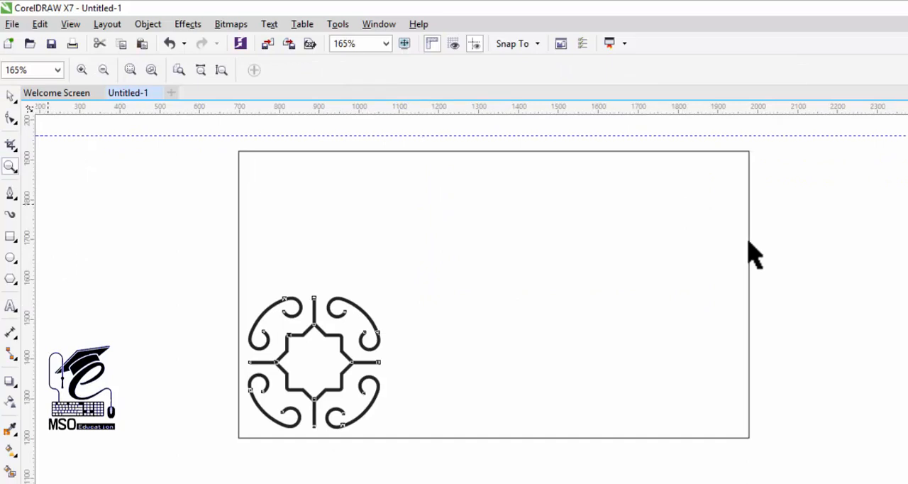
key(space)
click(475, 70)
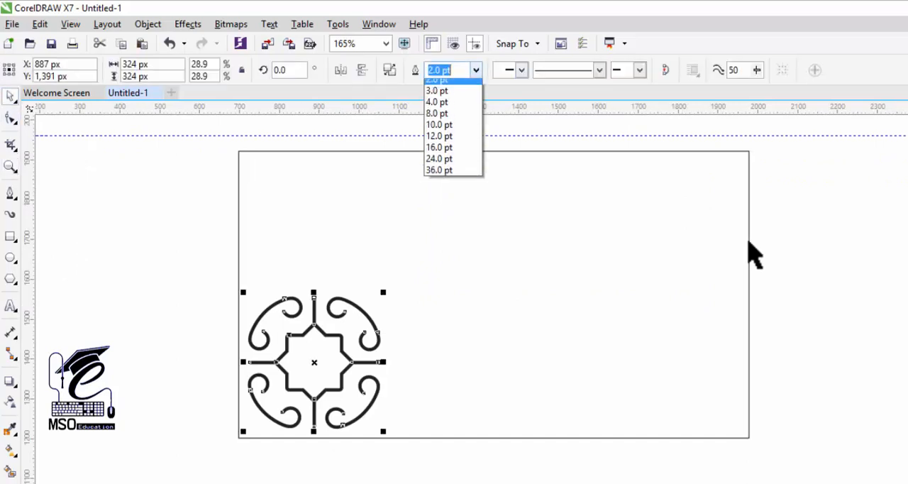
click(445, 142)
click(476, 69)
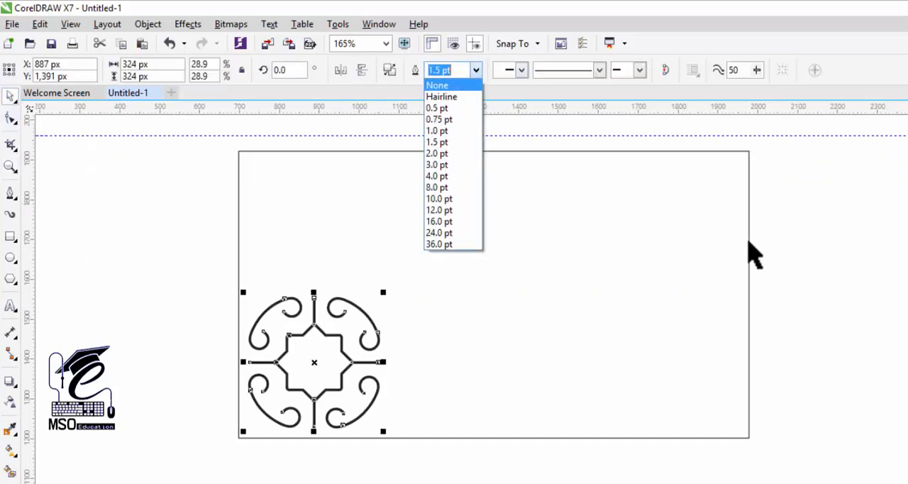
key(Return)
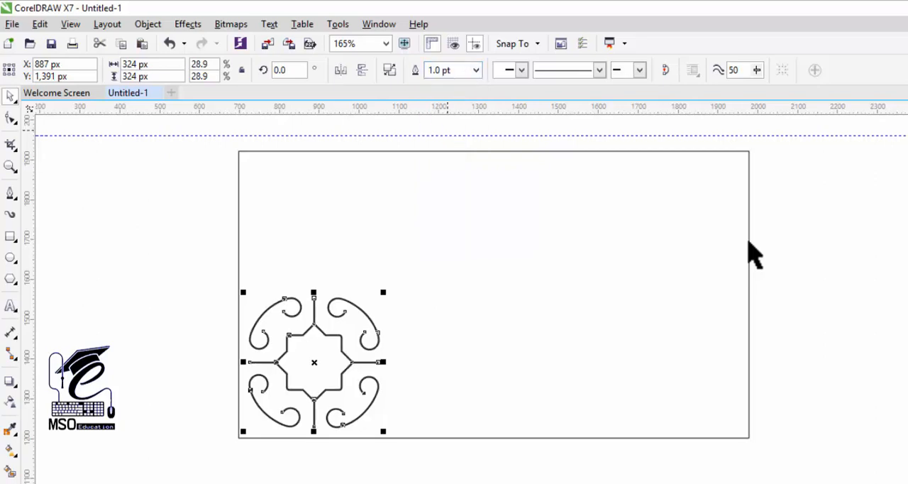
key(Escape)
Shrink the motif to about 121 px and fit it against the rectangle's lower-left corner
click(326, 328)
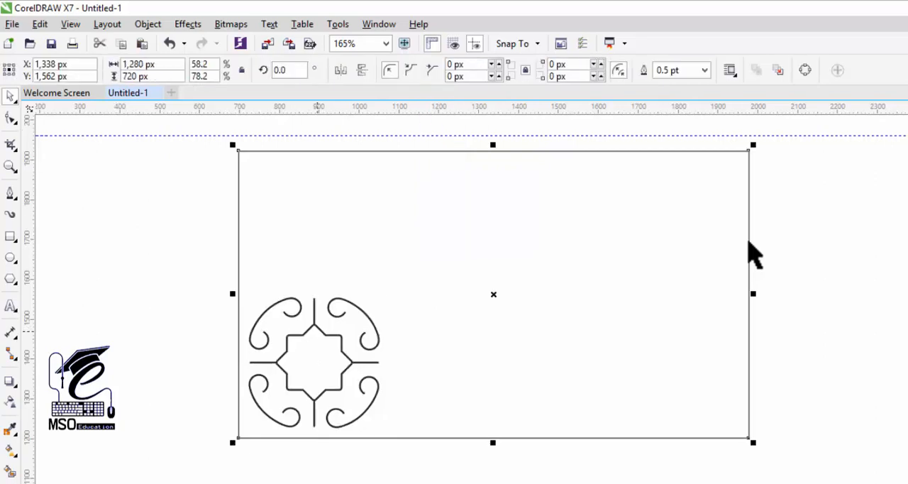
click(324, 332)
drag(383, 292, 303, 372)
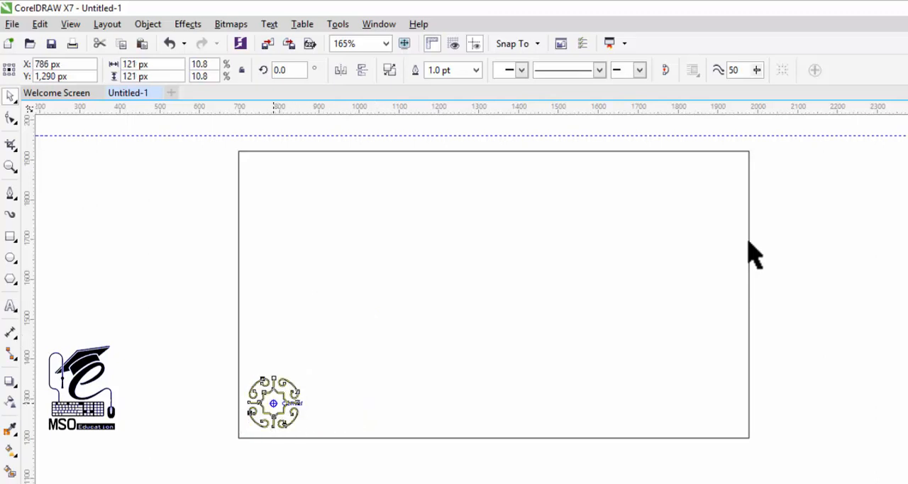
drag(273, 398, 266, 409)
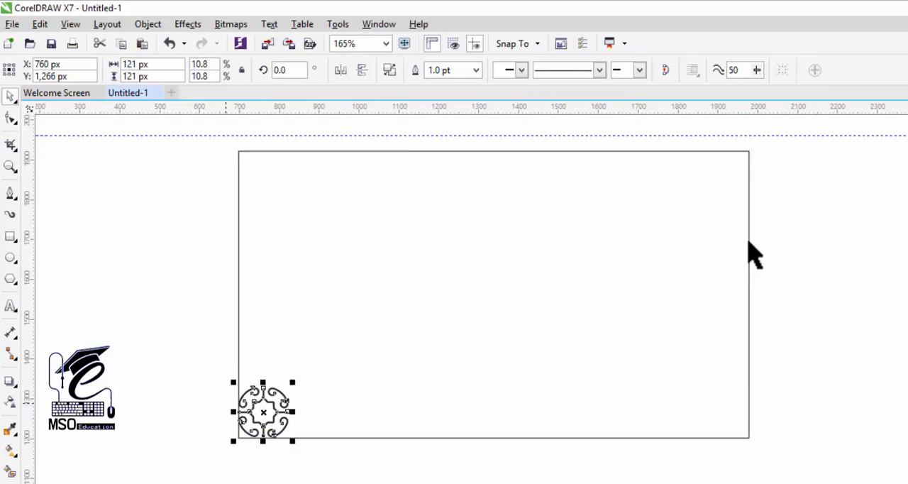
click(753, 254)
Set the small motif's outline width to 0.75 pt
click(748, 241)
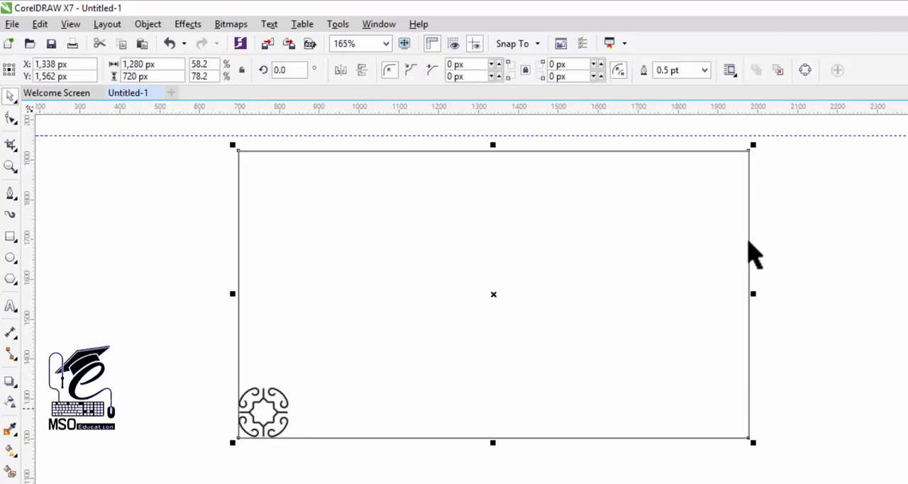
click(283, 411)
click(476, 69)
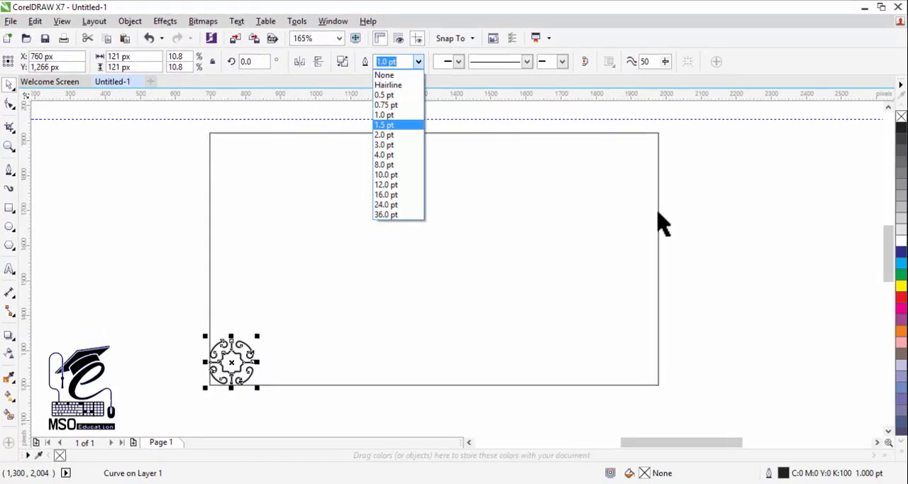
key(Up)
key(Up)
key(Return)
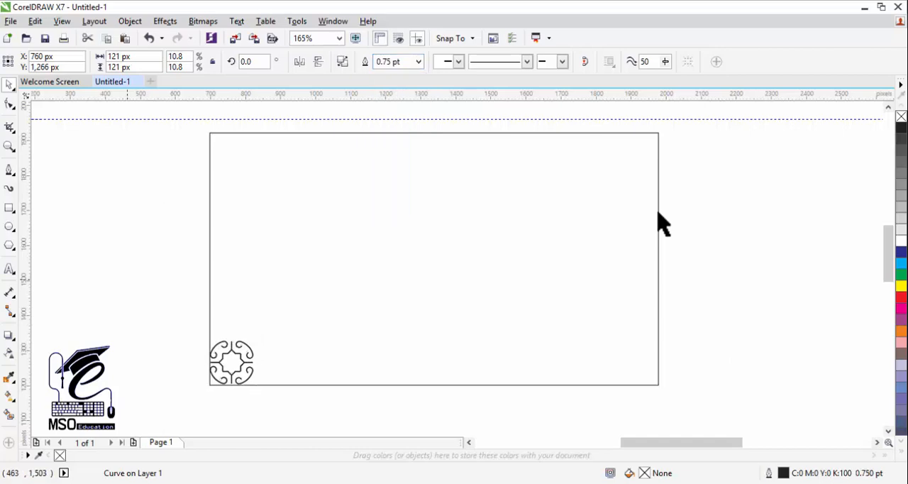
Copy the motif repeatedly to the right at a 121 px offset, one copy at a time, until the row spans the rectangle's bottom edge
key(alt+F8)
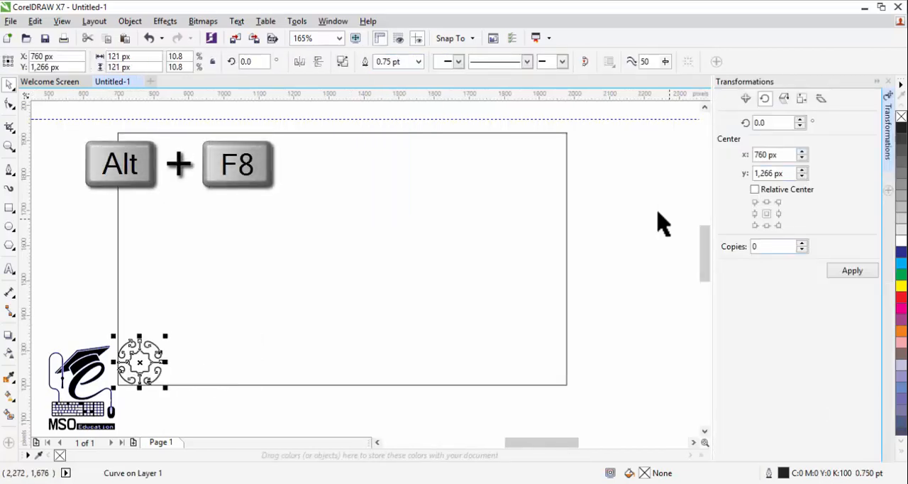
key(alt+F7)
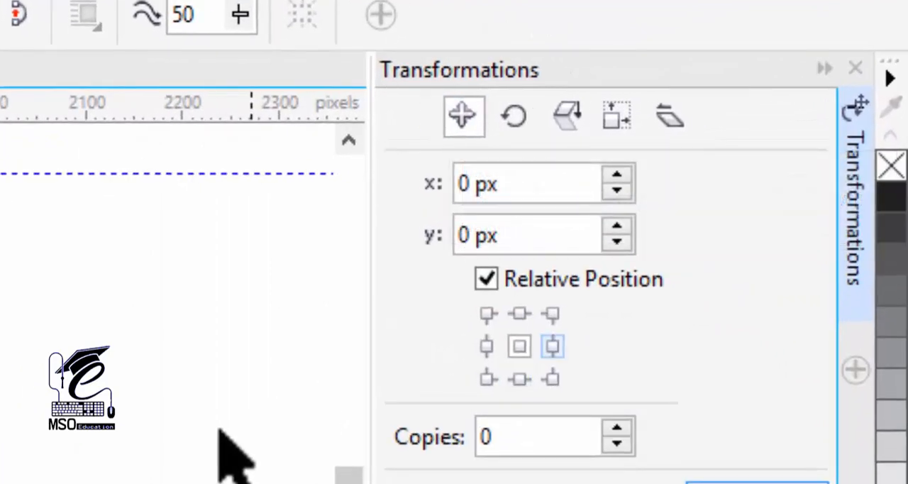
click(553, 346)
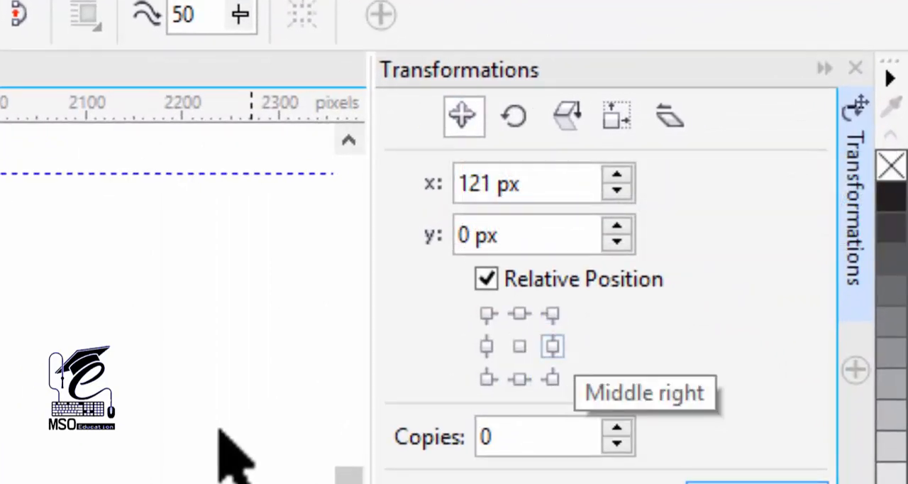
click(617, 428)
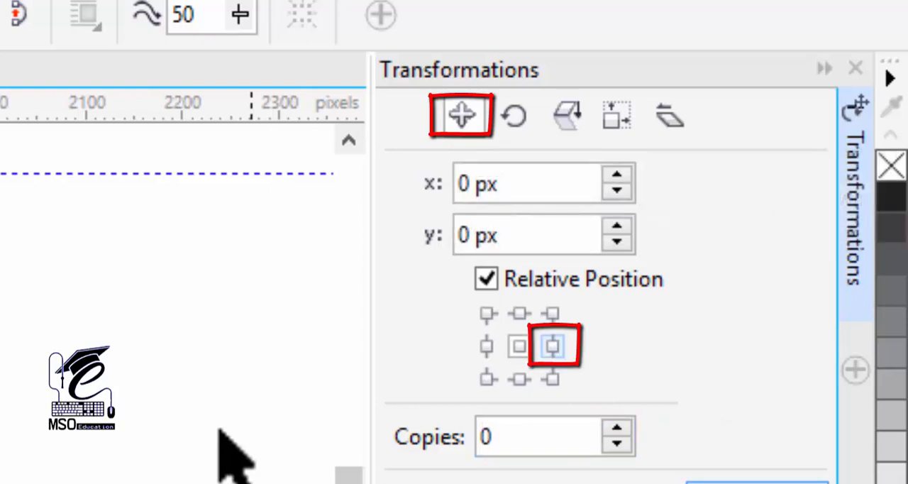
click(553, 347)
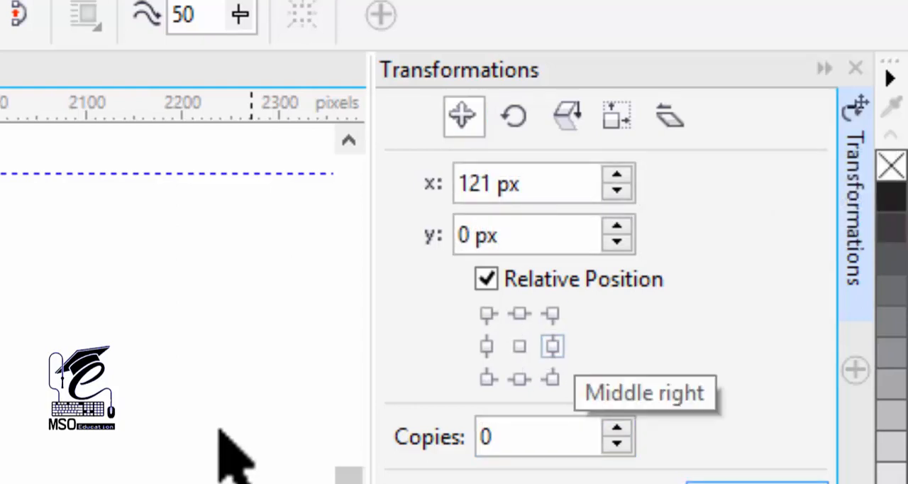
click(617, 428)
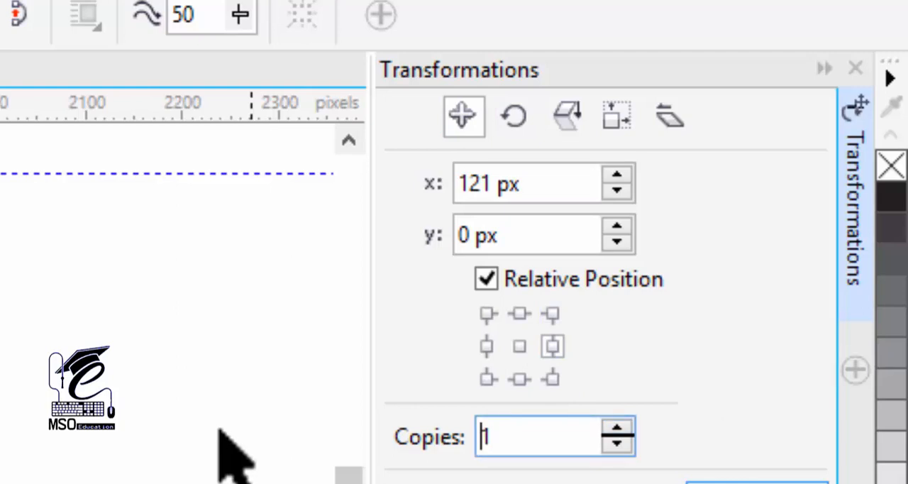
key(Return)
key(Return)
key(Return)
key(Return)
key(Return)
key(Return)
key(Return)
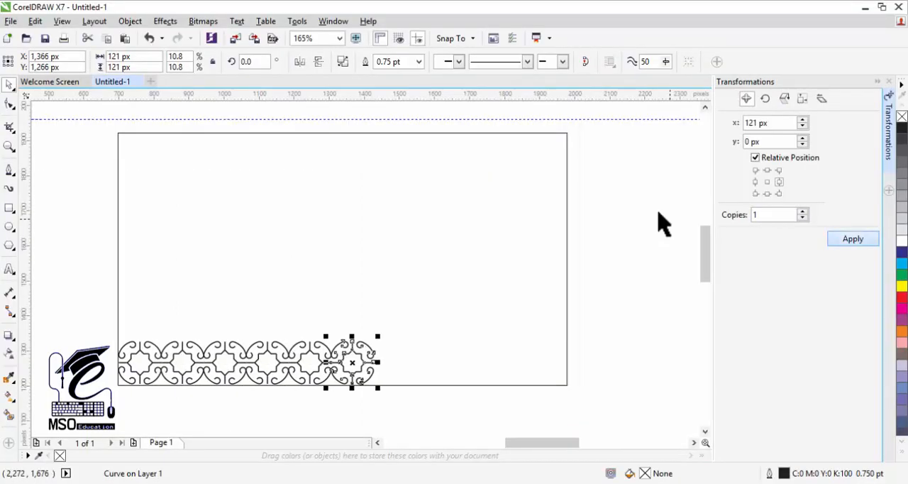
key(Return)
key(Return)
key(Return)
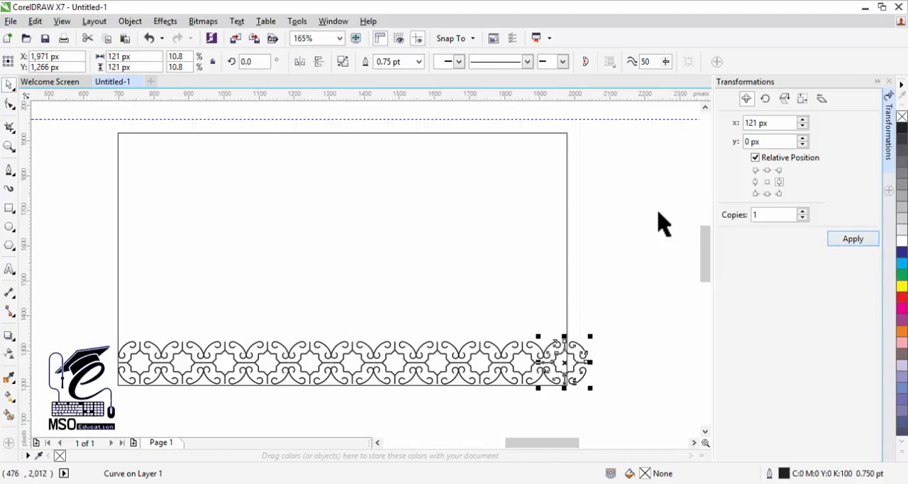
Copy the whole row of motifs upward repeatedly at a vertical offset of 121 px until the rows reach the rectangle's top edge
key(ctrl+a)
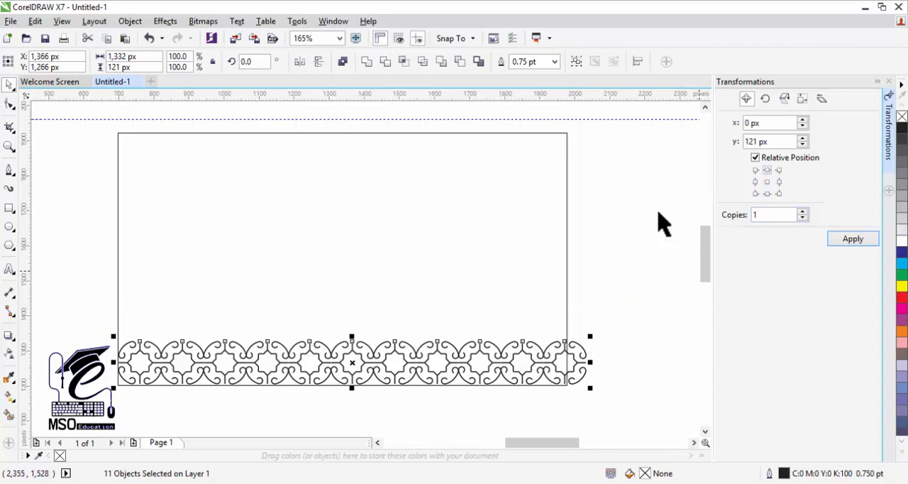
key(Return)
key(Return)
key(Return)
key(Return)
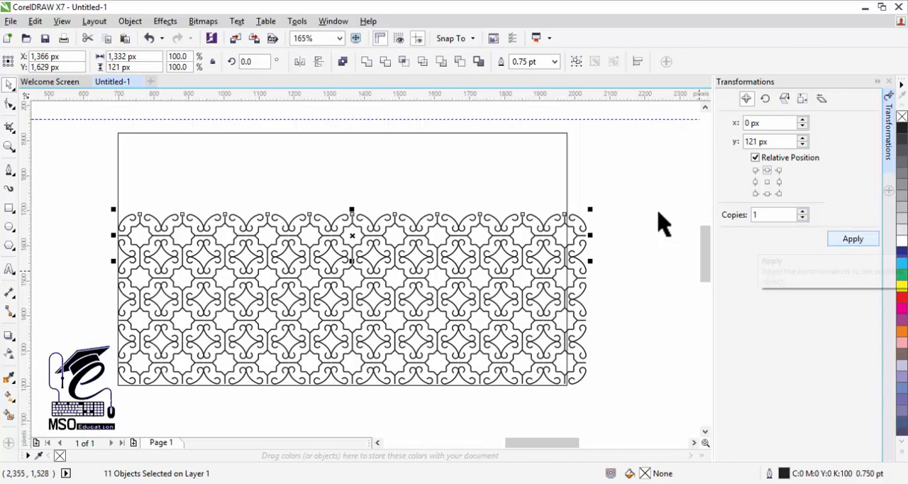
key(Return)
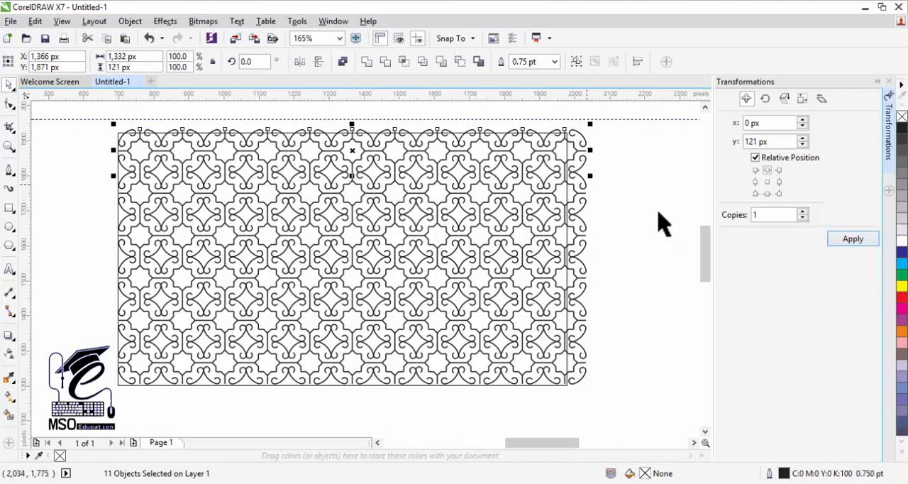
Delete the horizontal guideline above the rectangle and narrow the motif pattern, excluding the rectangle, to about 1,278 px to fit the rectangle's width
click(610, 144)
drag(615, 119, 95, 400)
key(Delete)
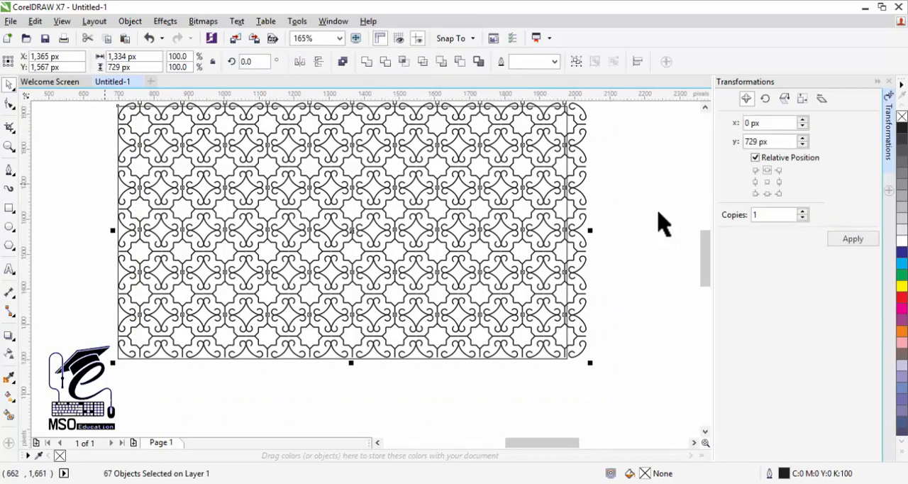
shift+click(119, 106)
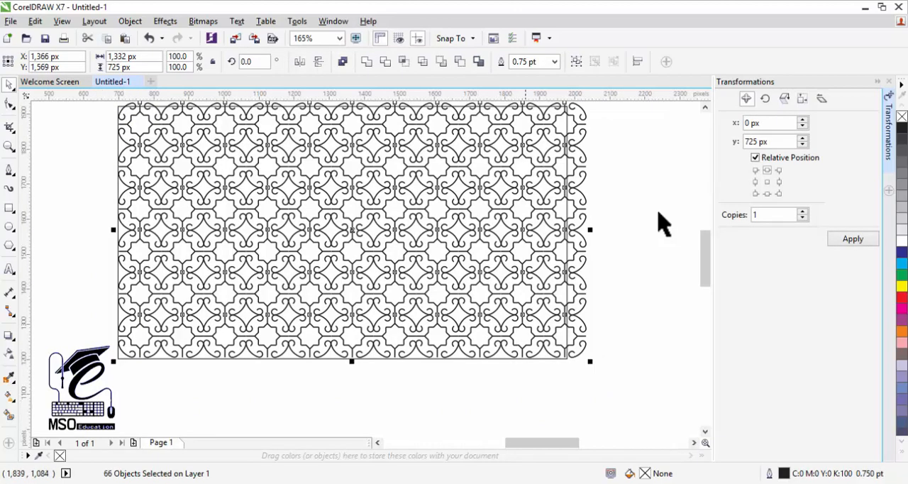
drag(590, 229, 570, 232)
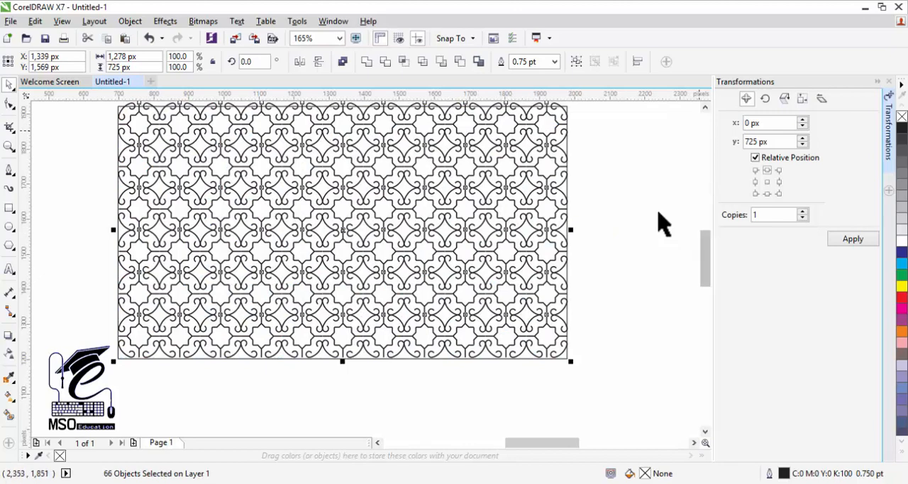
click(705, 106)
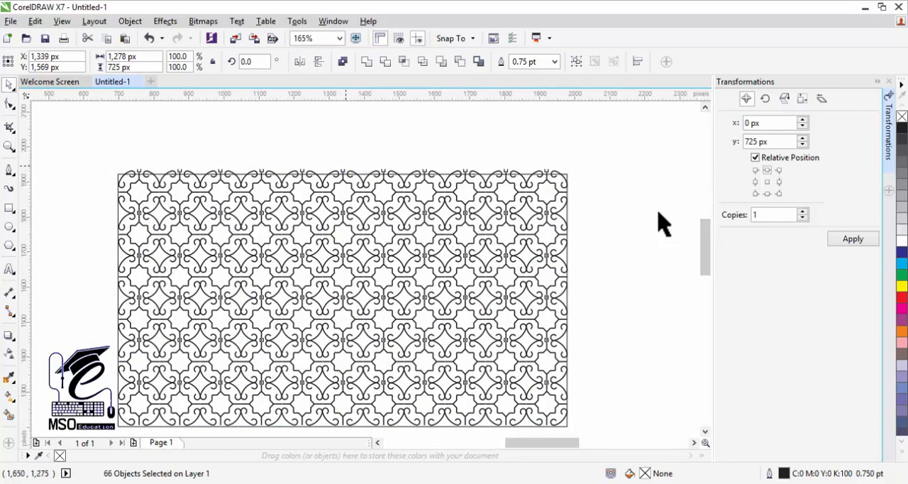